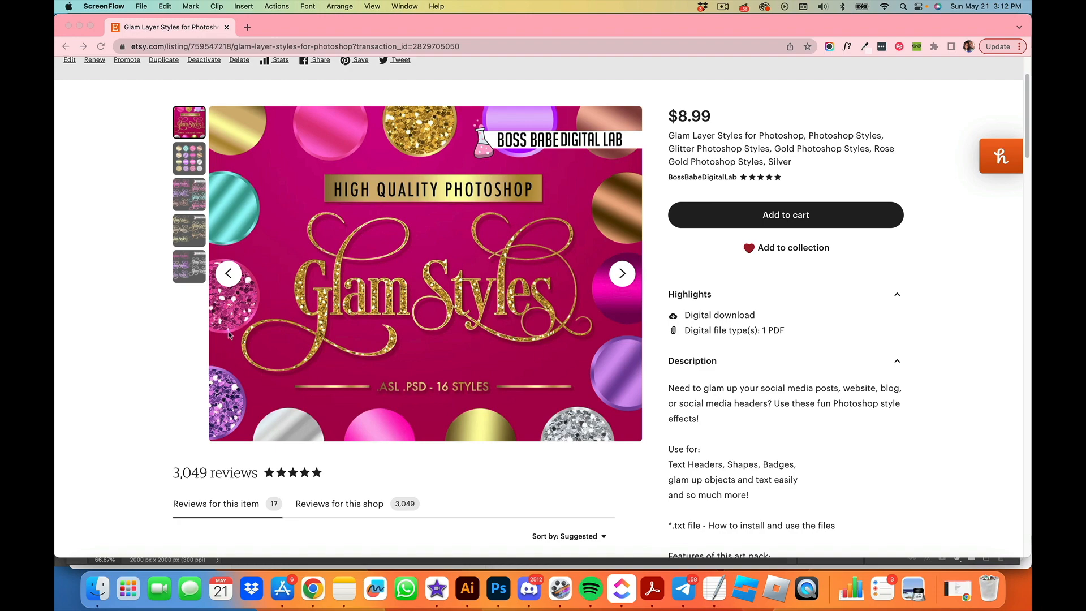
# - Examine the Glam Layer Styles listing's description, included files and customer reviews on Etsy
pyautogui.scroll(-7, 614, 367)
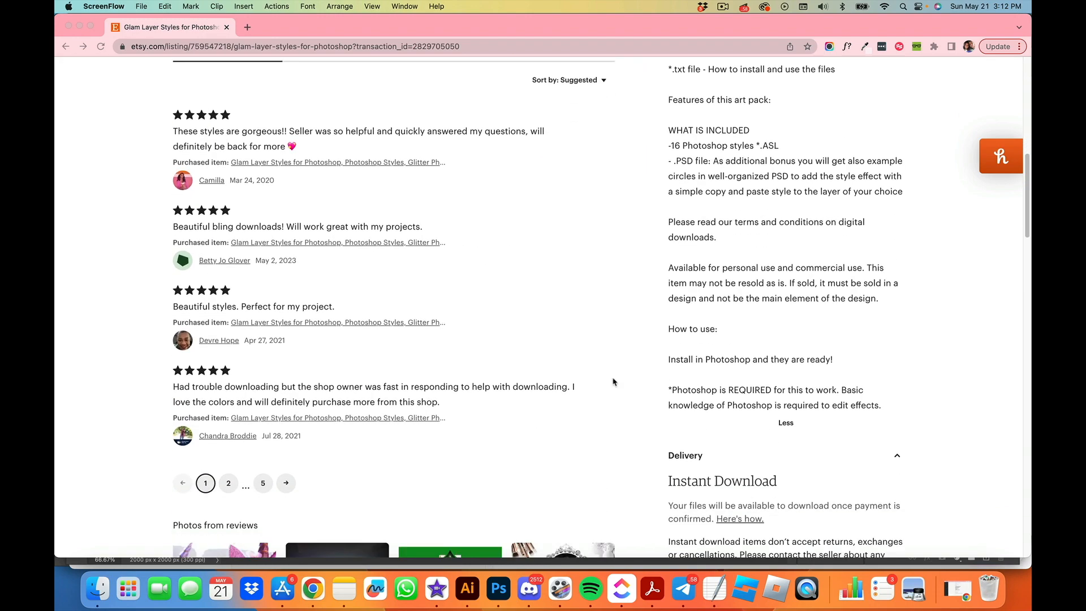
pyautogui.scroll(-3, 271, 372)
pyautogui.click(229, 390)
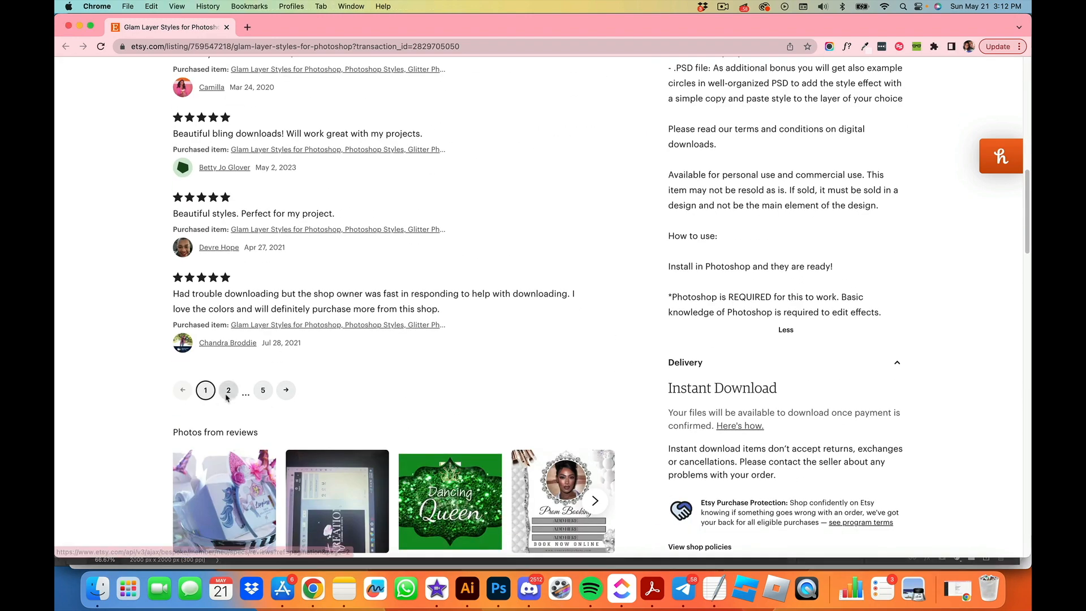
pyautogui.scroll(8, 399, 432)
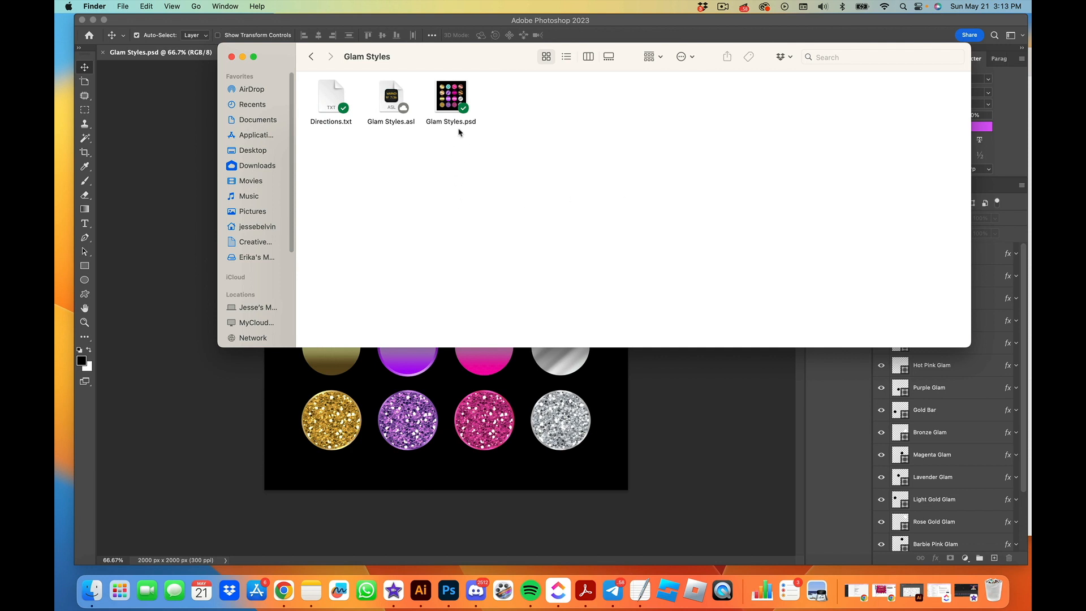
# - Switch to Photoshop and copy the layer style of the Purple Glitter layer in Glam Styles.psd
pyautogui.moveTo(506, 64); pyautogui.dragTo(299, 151)
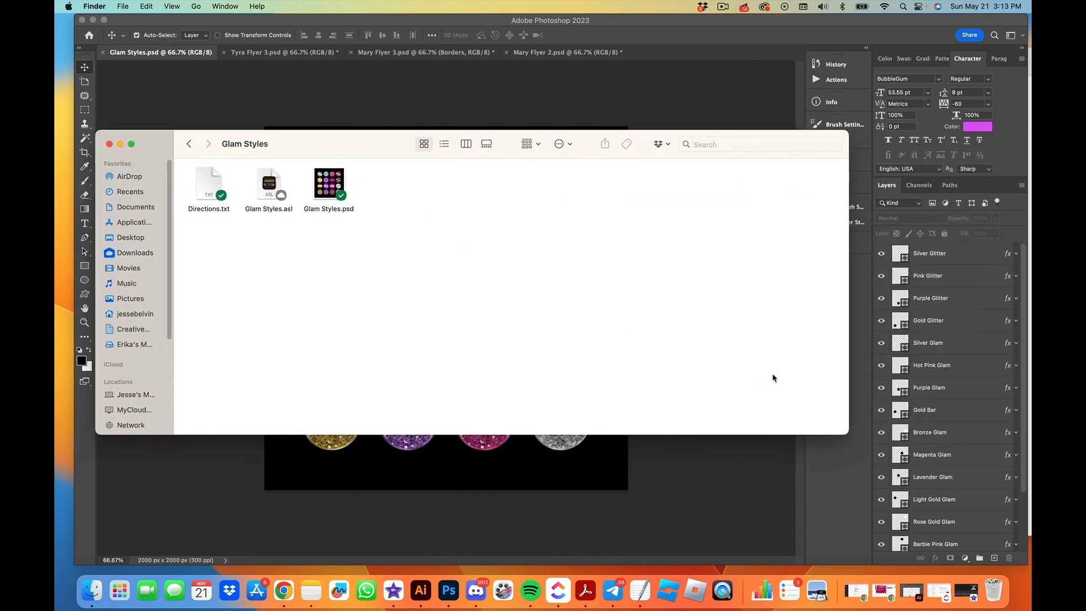
pyautogui.click(855, 371)
pyautogui.click(1016, 298)
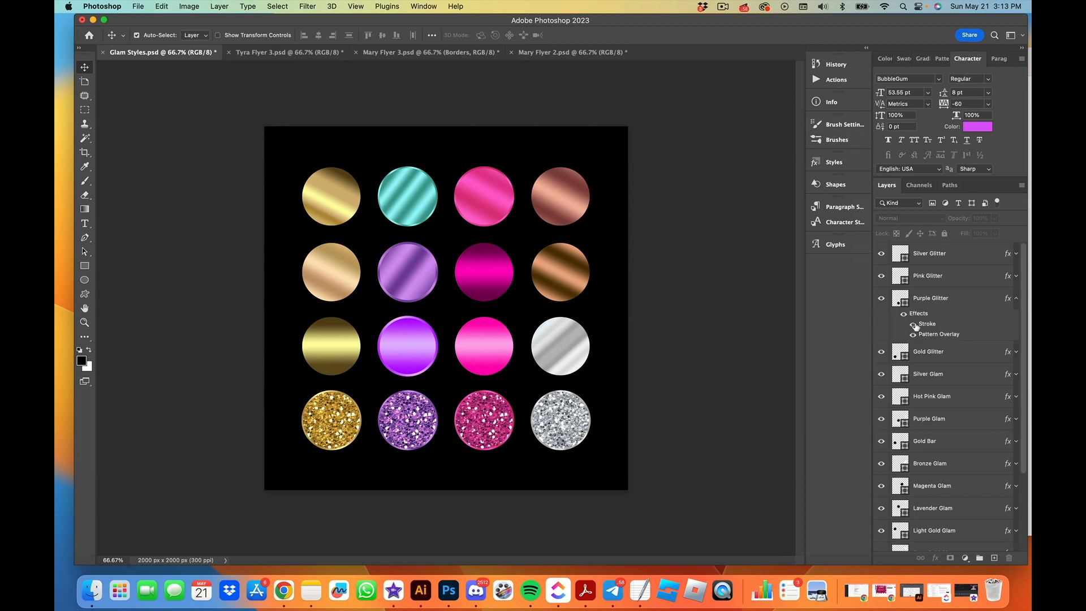
pyautogui.rightClick(928, 317)
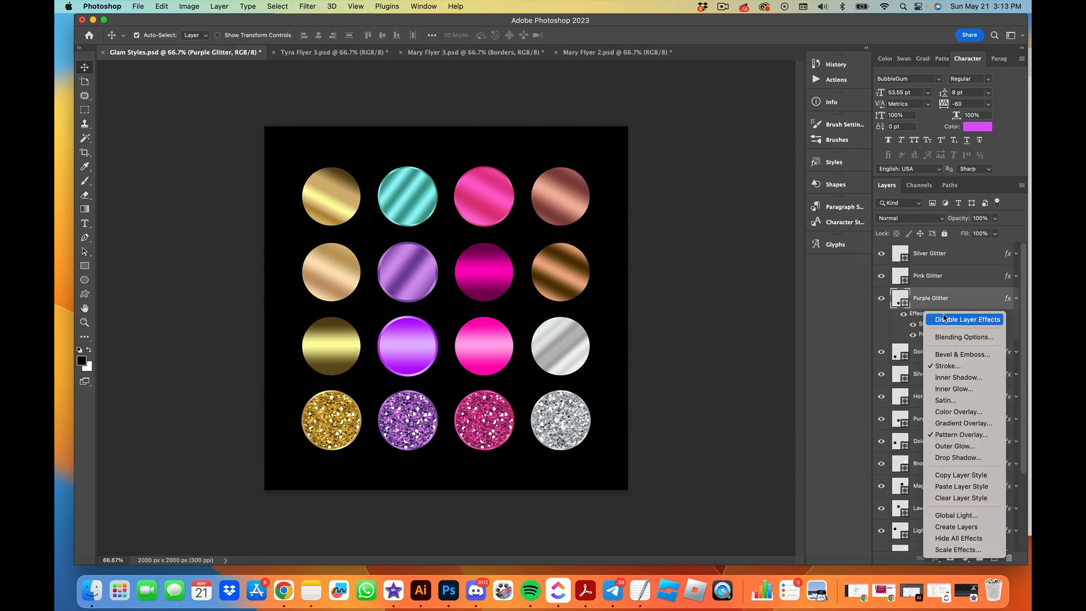
pyautogui.click(958, 476)
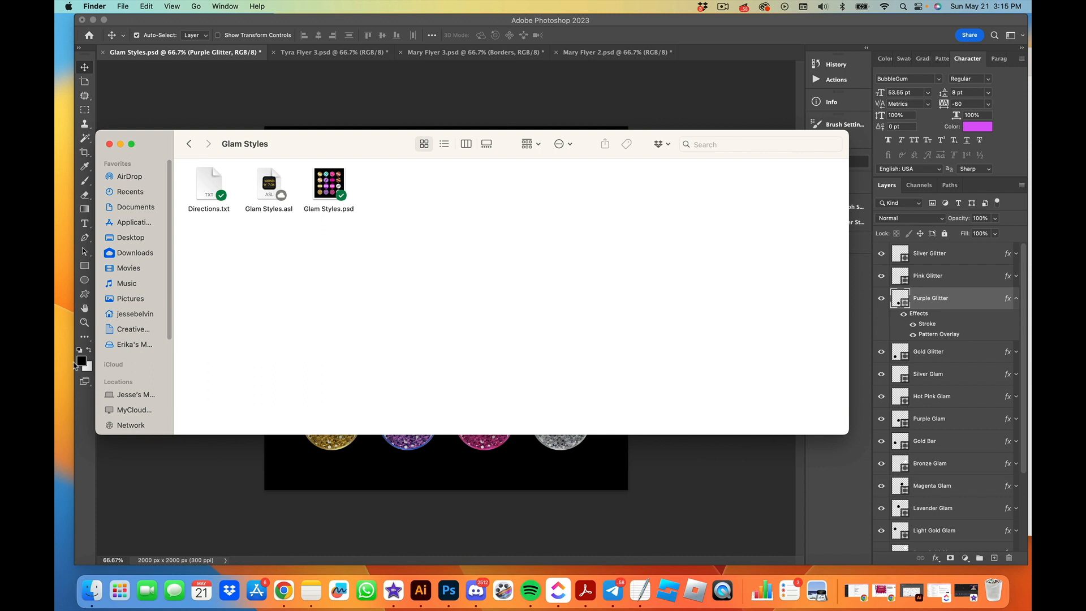
pyautogui.click(269, 192)
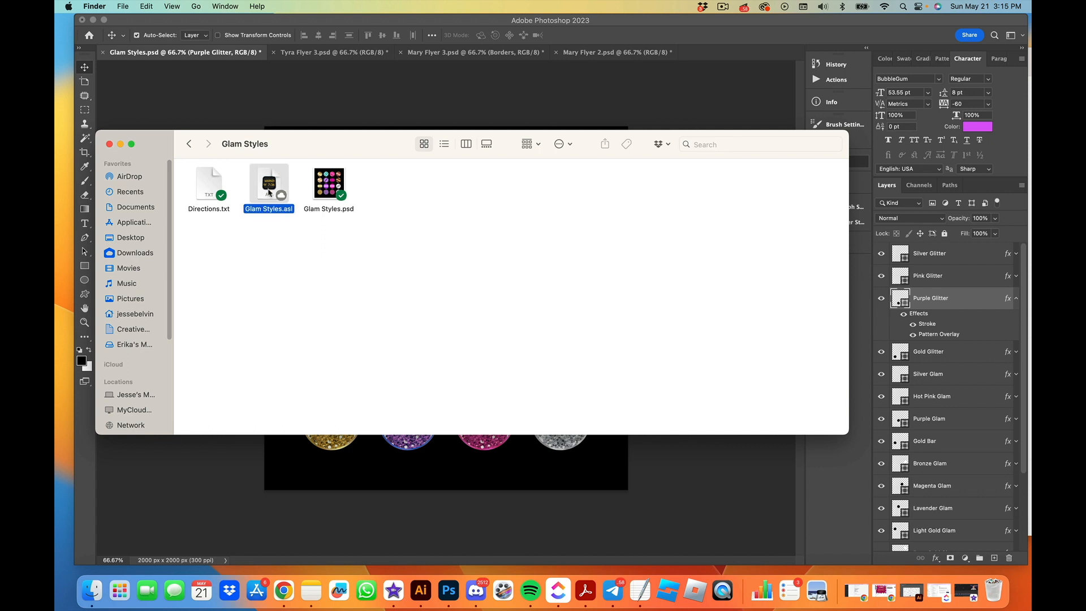
pyautogui.click(121, 6)
pyautogui.moveTo(151, 4)
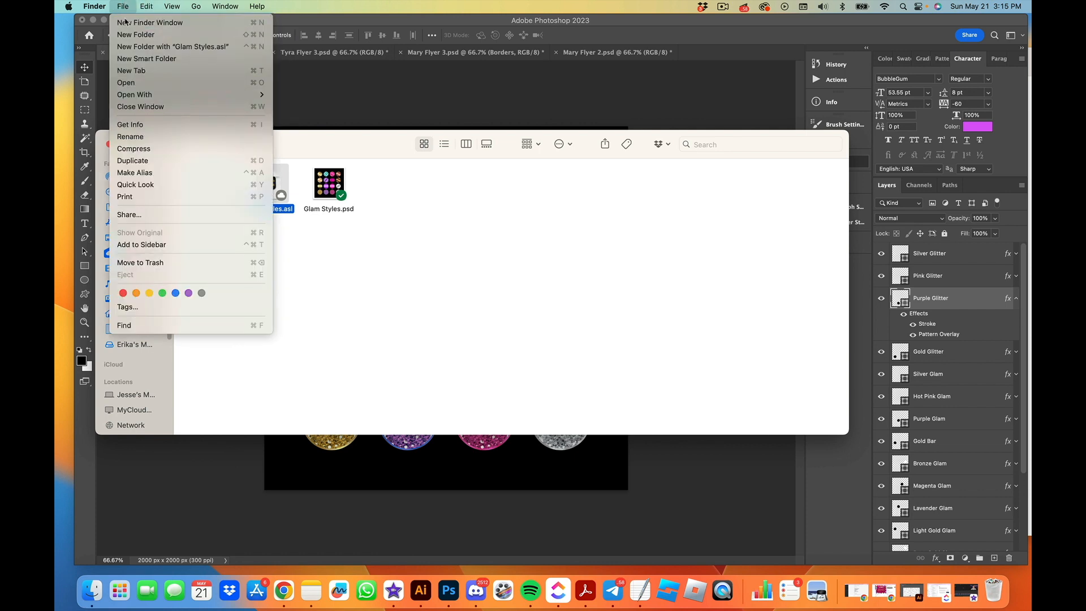
pyautogui.moveTo(134, 99)
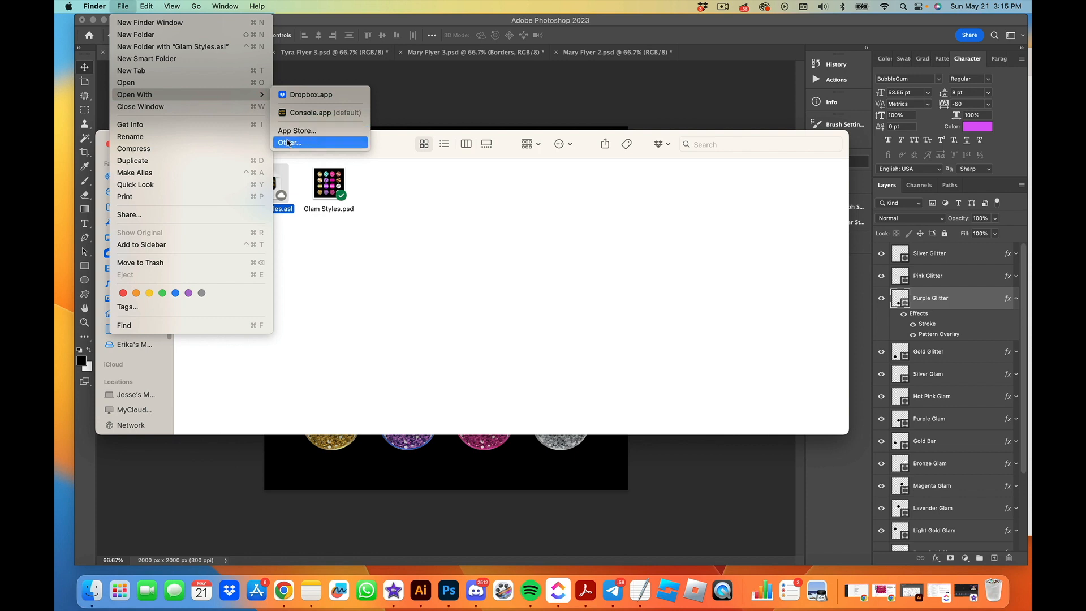
pyautogui.click(312, 143)
pyautogui.scroll(-3, 505, 213)
pyautogui.click(512, 197)
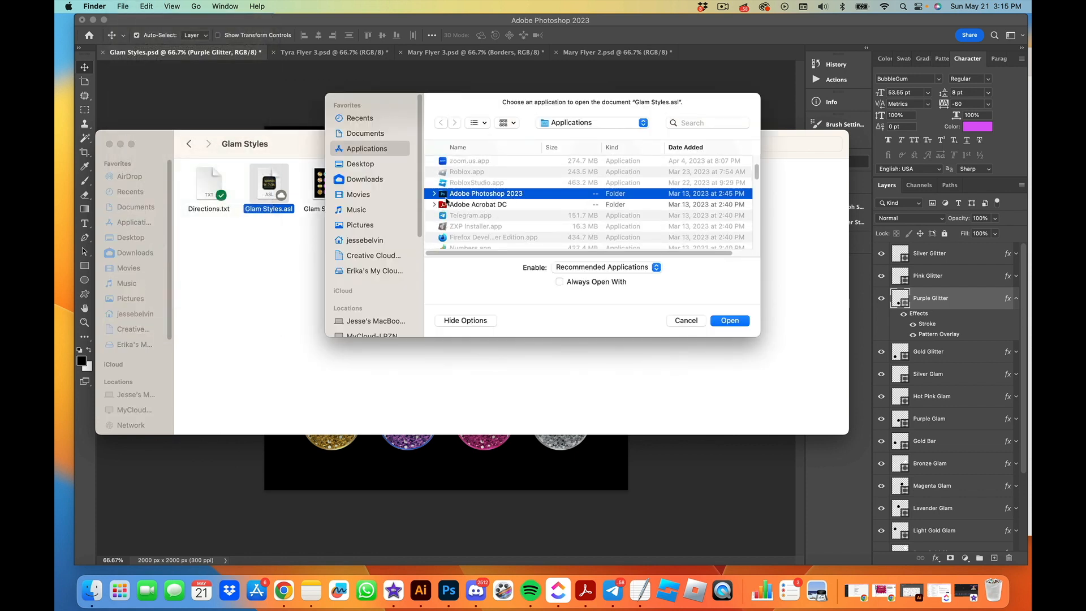
pyautogui.click(433, 193)
pyautogui.click(511, 230)
pyautogui.scroll(-2, 511, 225)
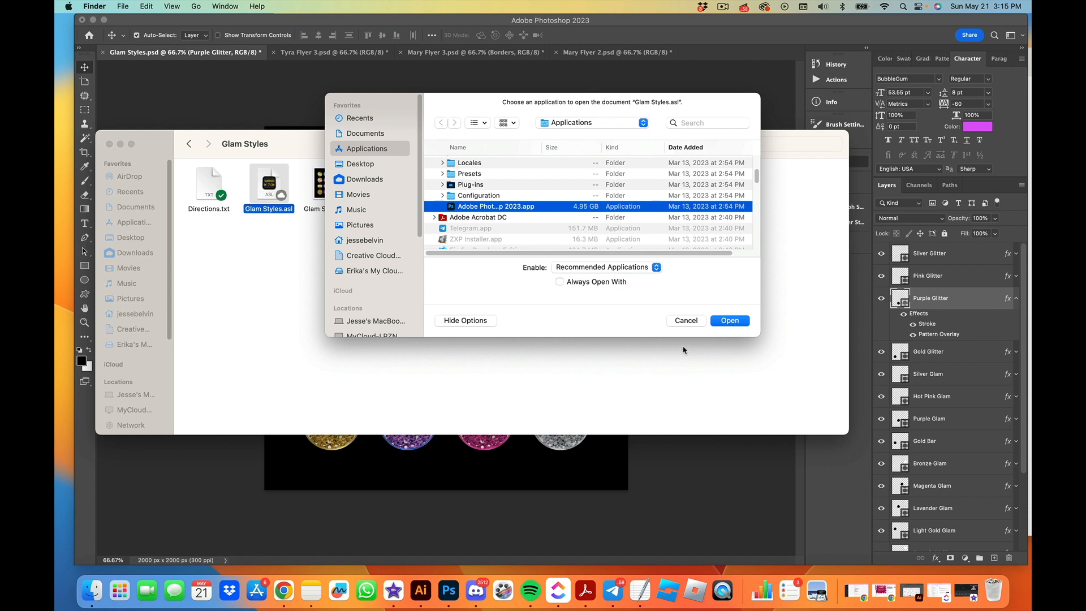
pyautogui.click(690, 322)
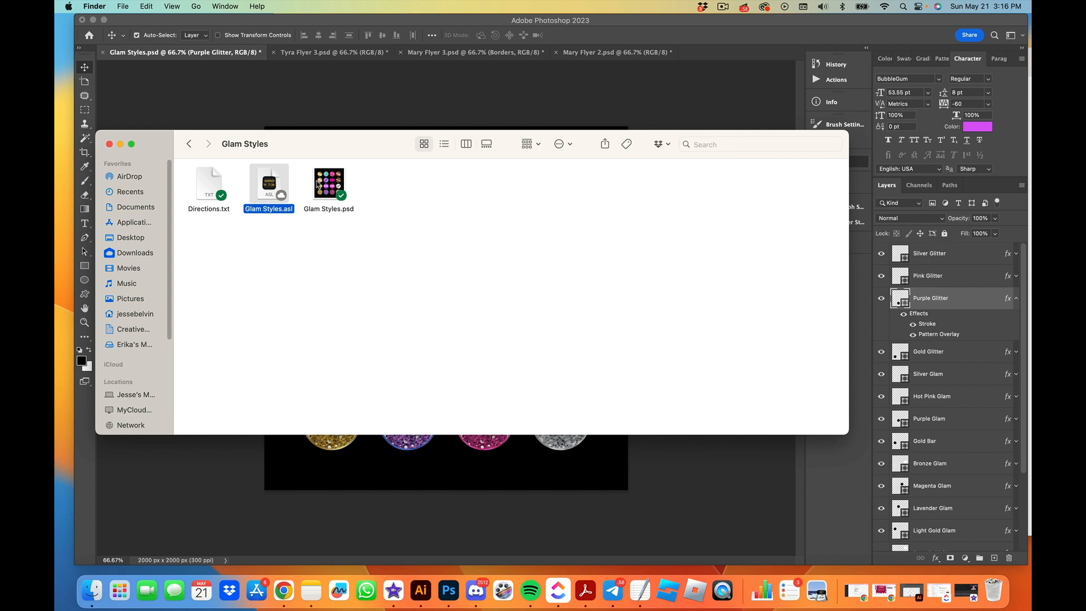
pyautogui.click(313, 193)
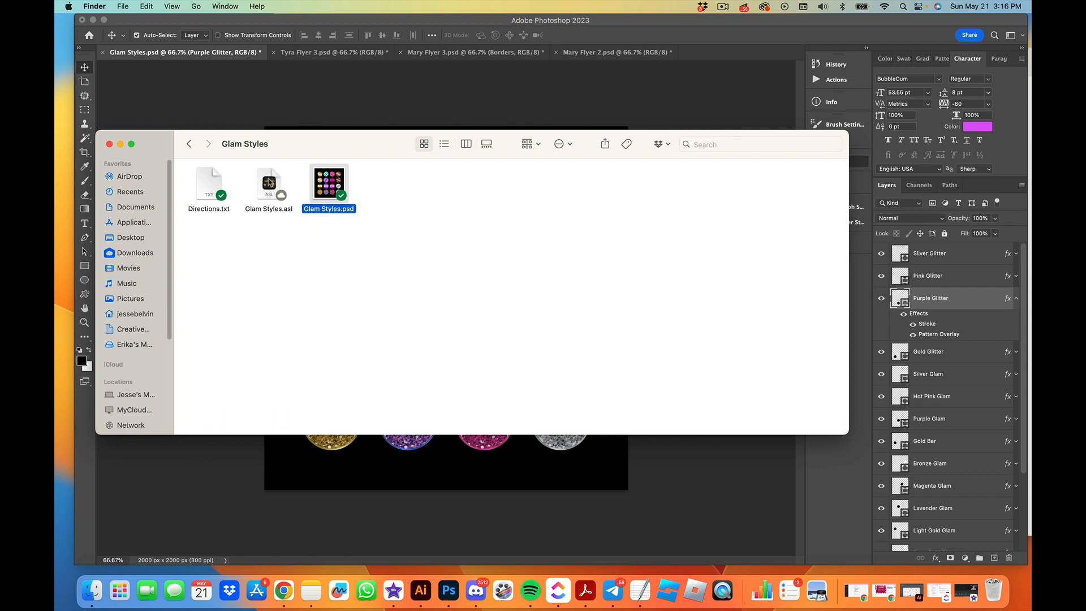
pyautogui.click(270, 189)
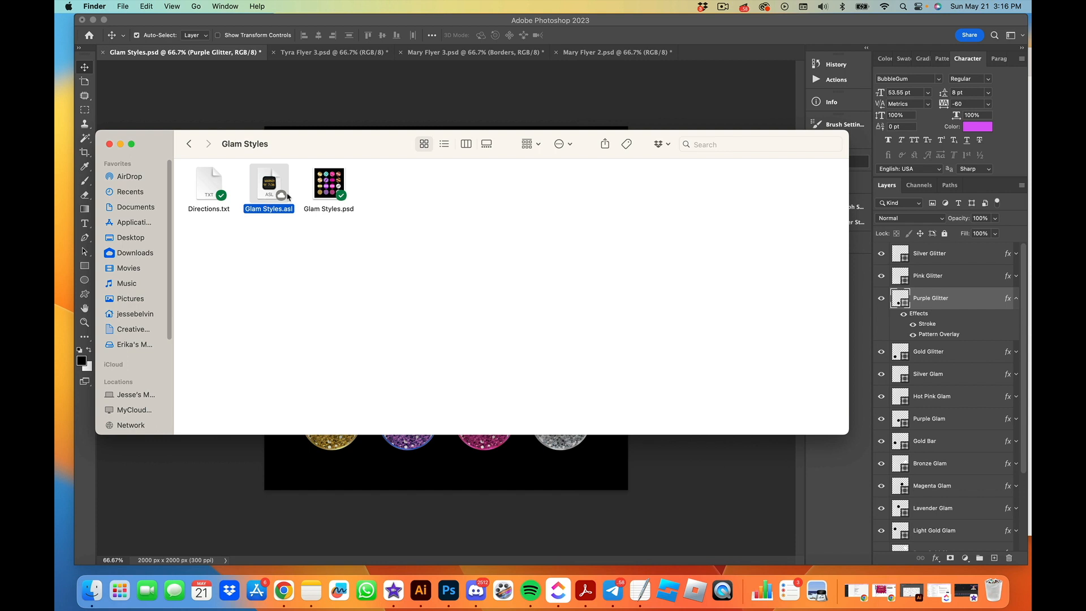
pyautogui.click(323, 194)
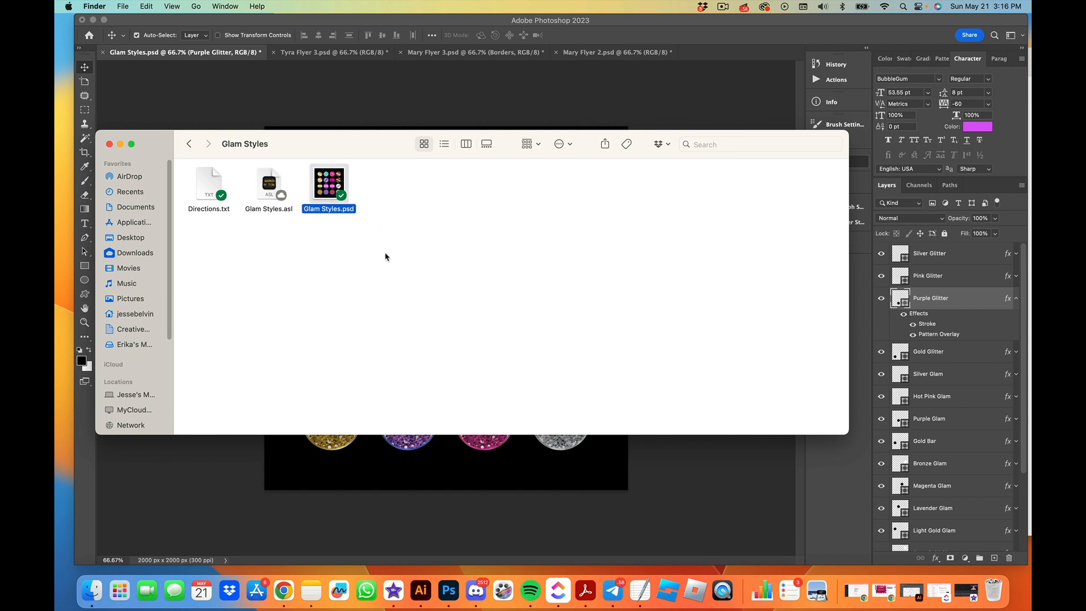
# - Return to Photoshop, dock the floating Styles panel below Glyphs and expand it
pyautogui.click(503, 107)
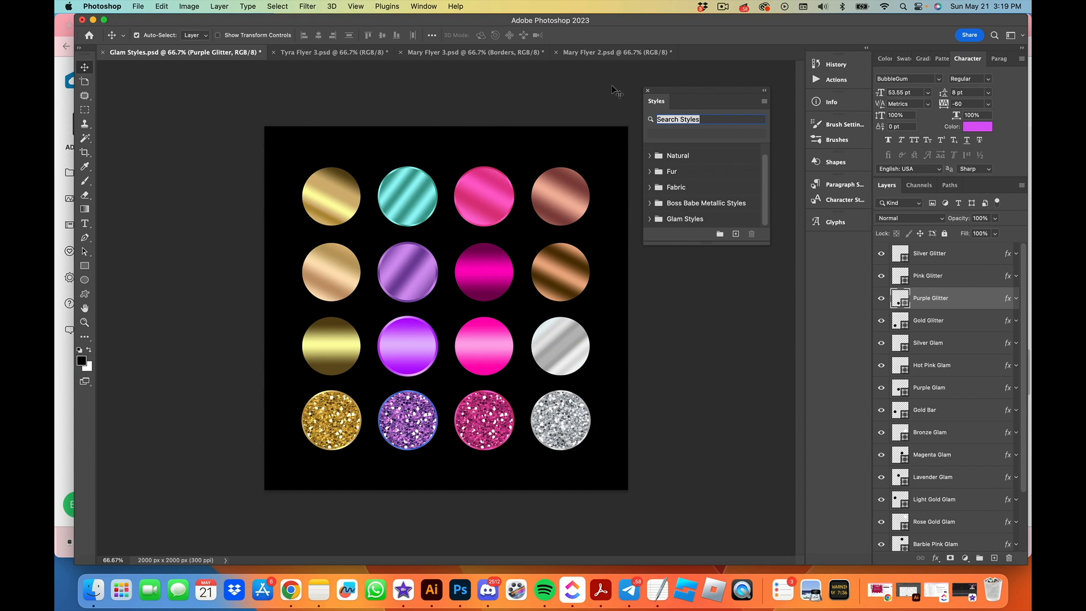
pyautogui.moveTo(709, 95); pyautogui.dragTo(867, 251)
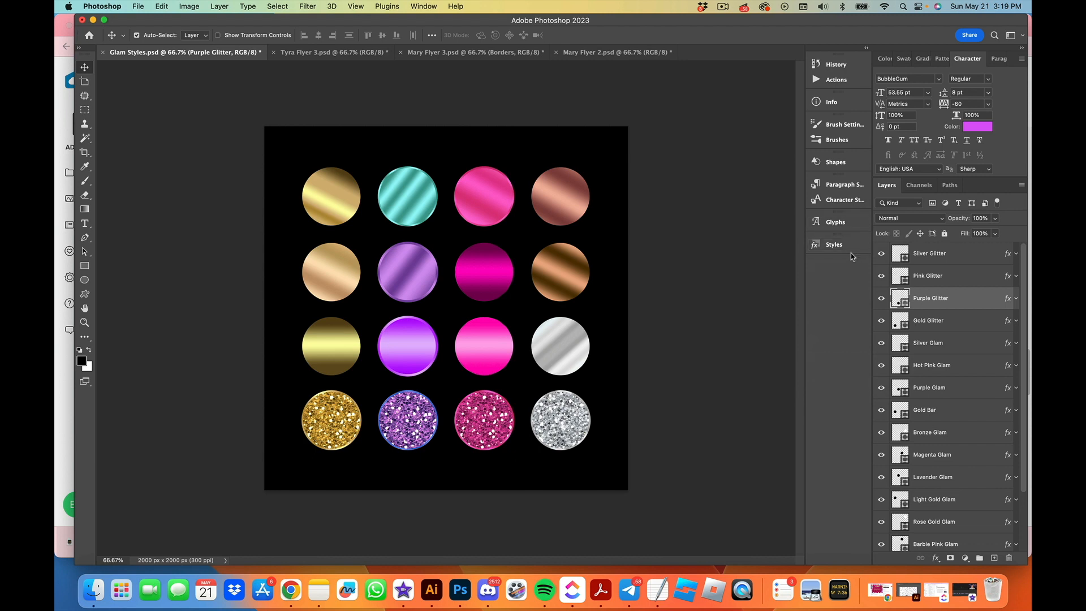
pyautogui.click(848, 245)
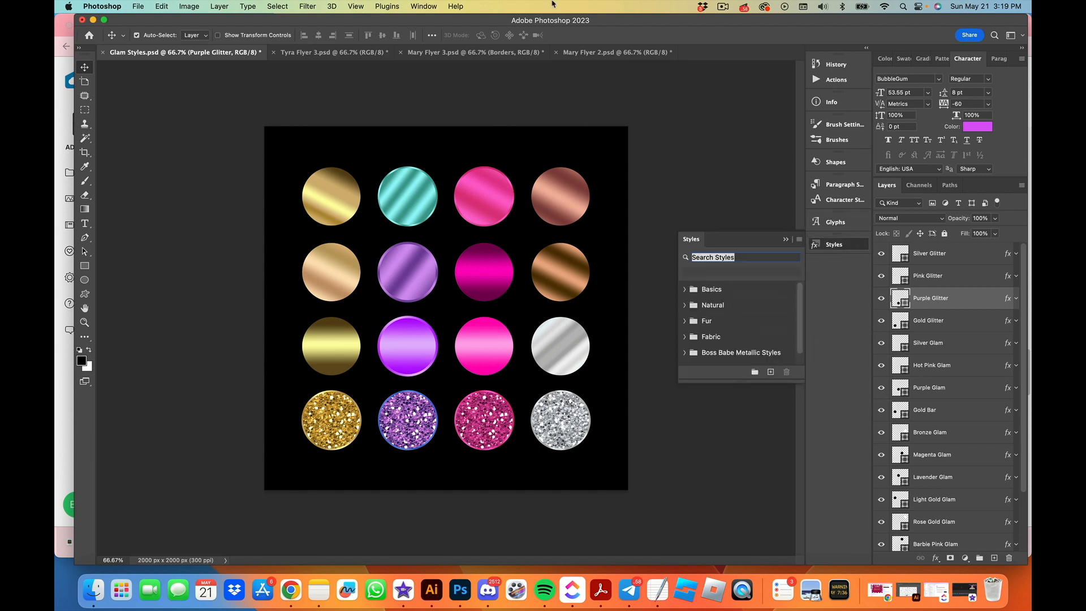
# - Load Glam Styles.asl from the Glam Styles folder in Finder by opening it with Adobe Photoshop 2023
pyautogui.click(94, 590)
pyautogui.rightClick(439, 250)
pyautogui.click(241, 226)
pyautogui.rightClick(273, 188)
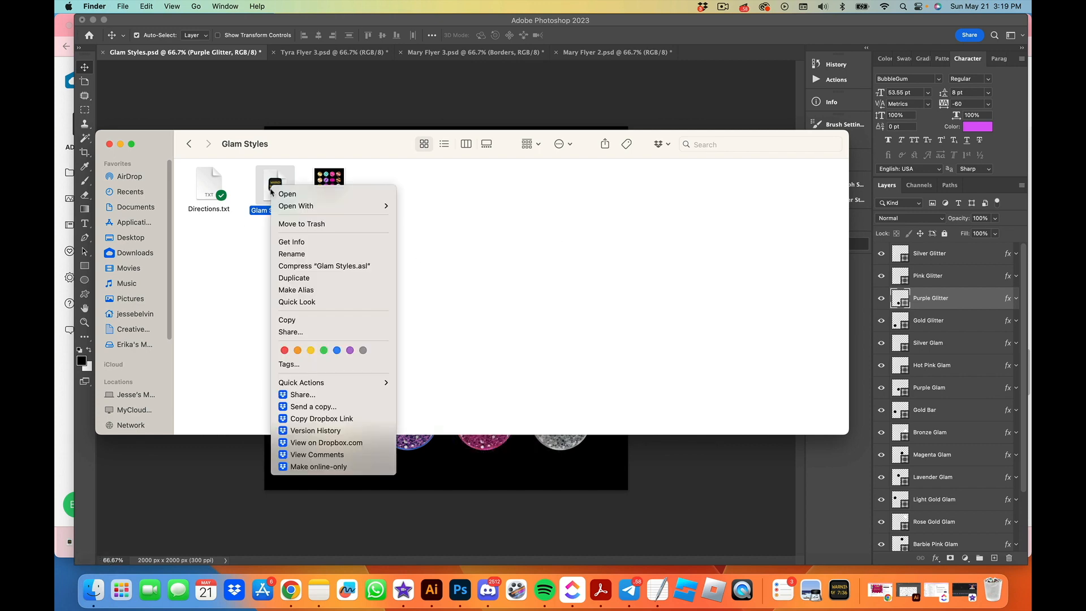
pyautogui.moveTo(347, 208)
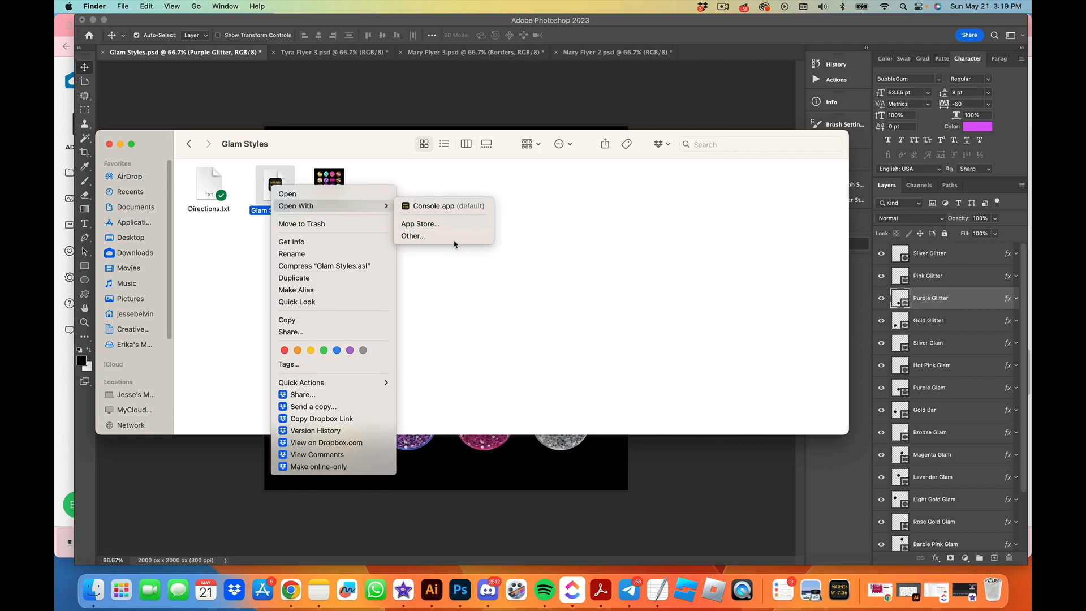
pyautogui.click(586, 293)
pyautogui.scroll(-3, 430, 302)
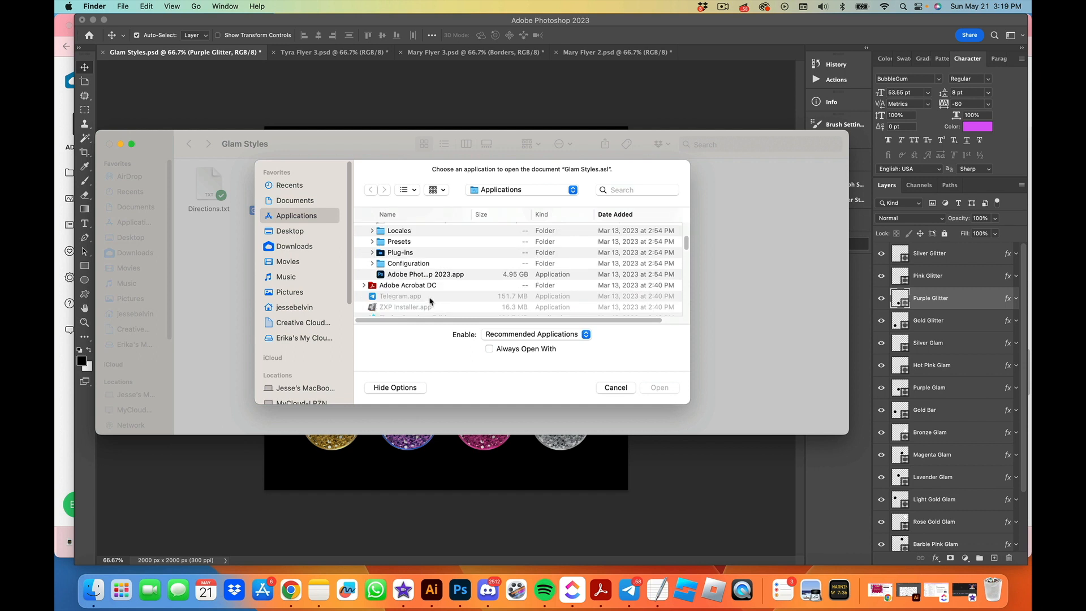
pyautogui.click(432, 275)
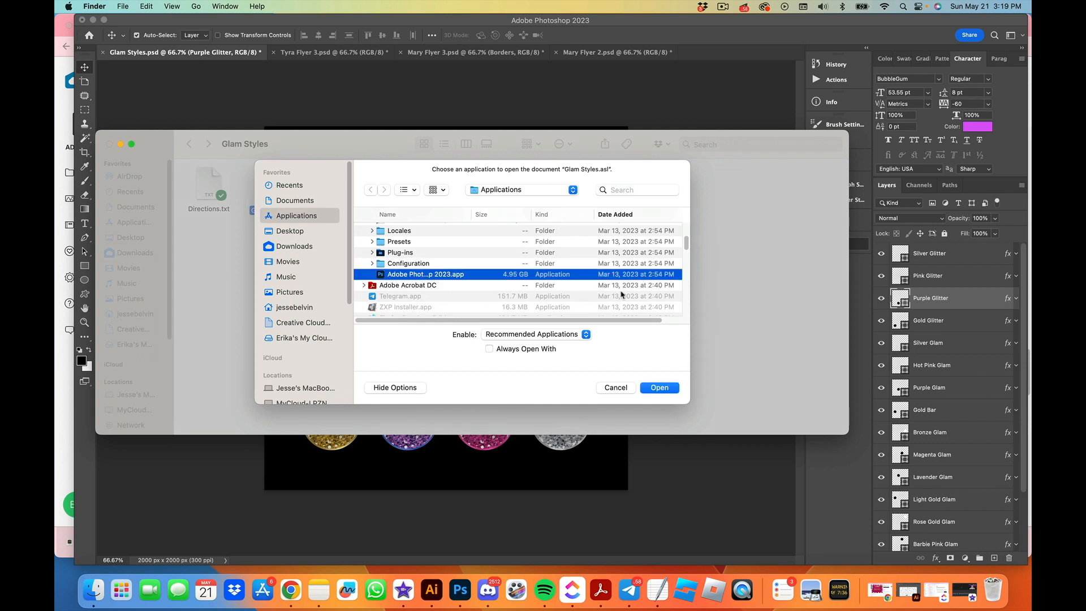
pyautogui.click(651, 385)
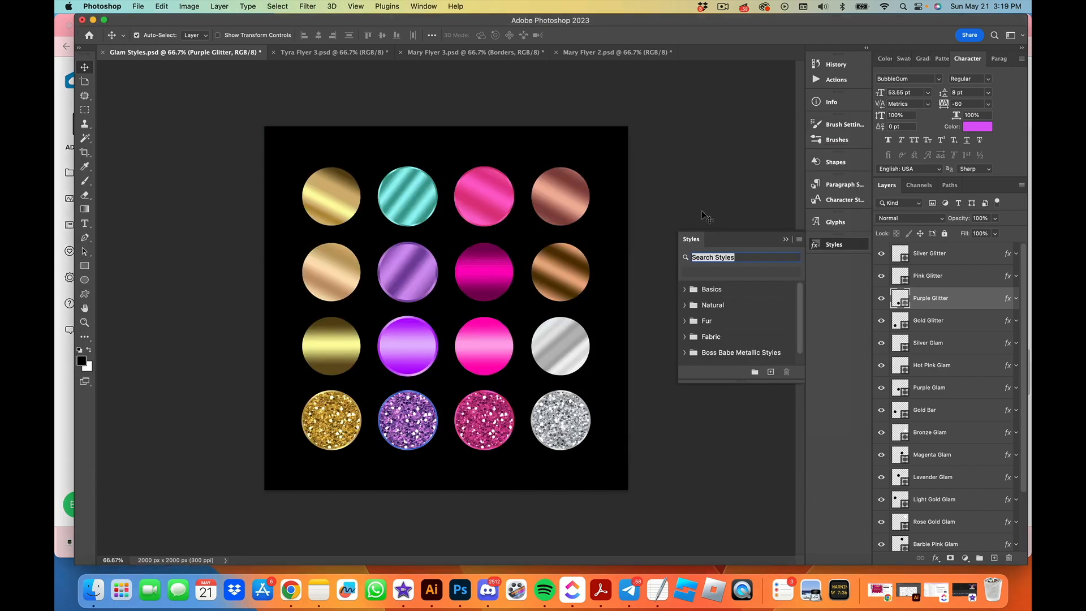
# - Examine the style swatches inside the Glam Styles group, then collapse the Styles panel
pyautogui.click(684, 357)
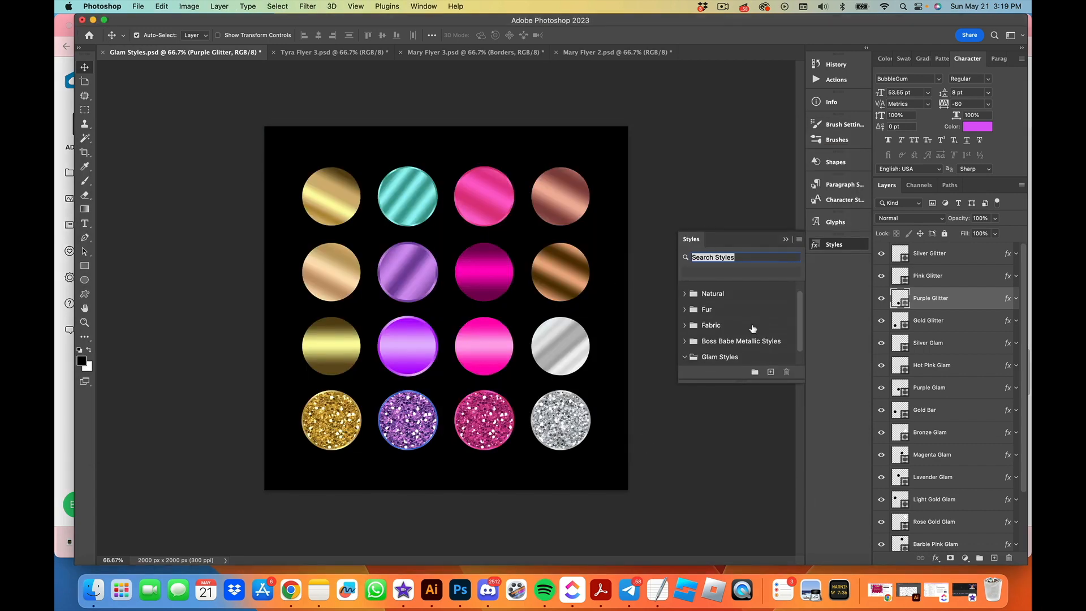
pyautogui.click(694, 357)
pyautogui.scroll(-3, 731, 345)
pyautogui.scroll(-5, 732, 346)
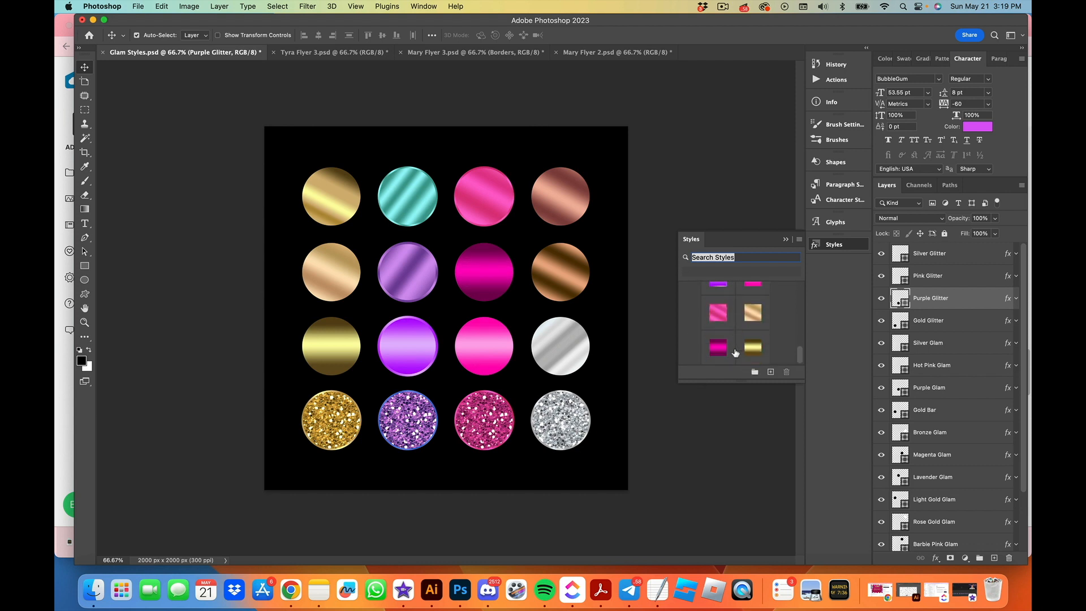
pyautogui.scroll(5, 717, 347)
pyautogui.scroll(10, 718, 346)
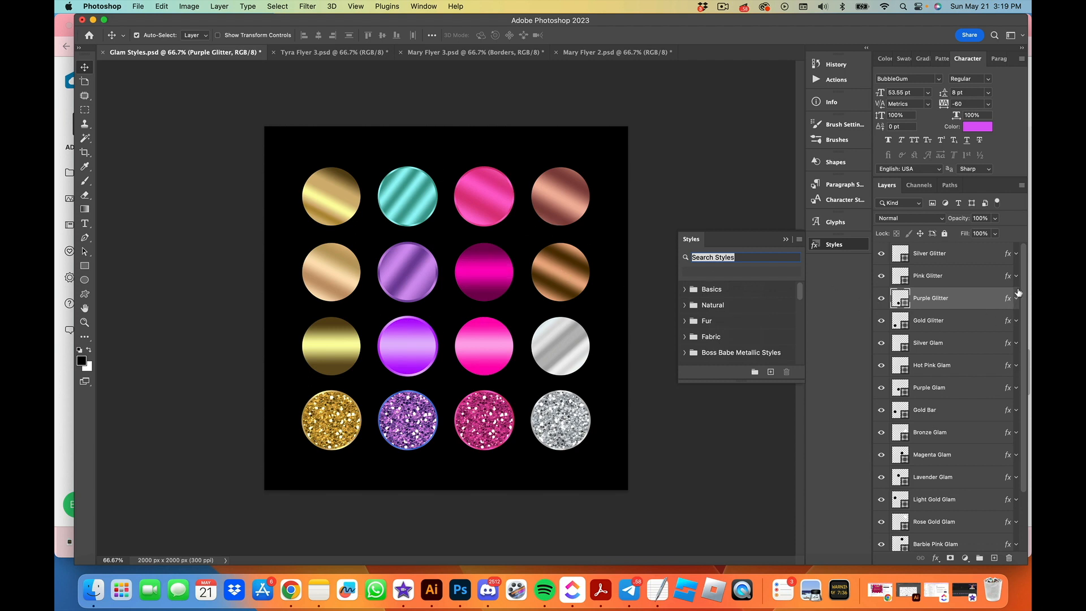
pyautogui.scroll(-10, 730, 343)
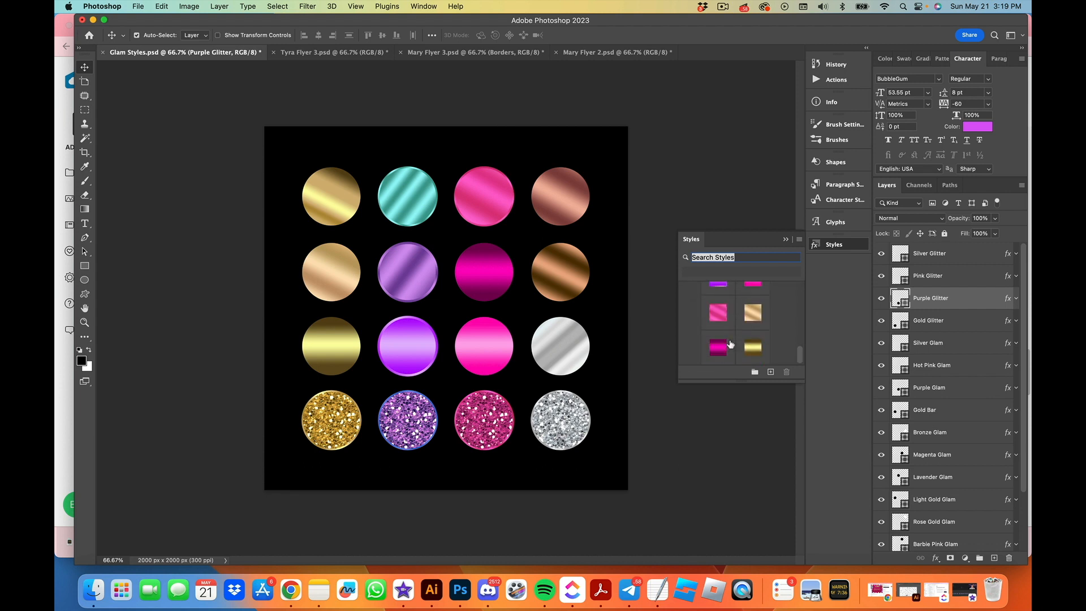
pyautogui.scroll(10, 730, 344)
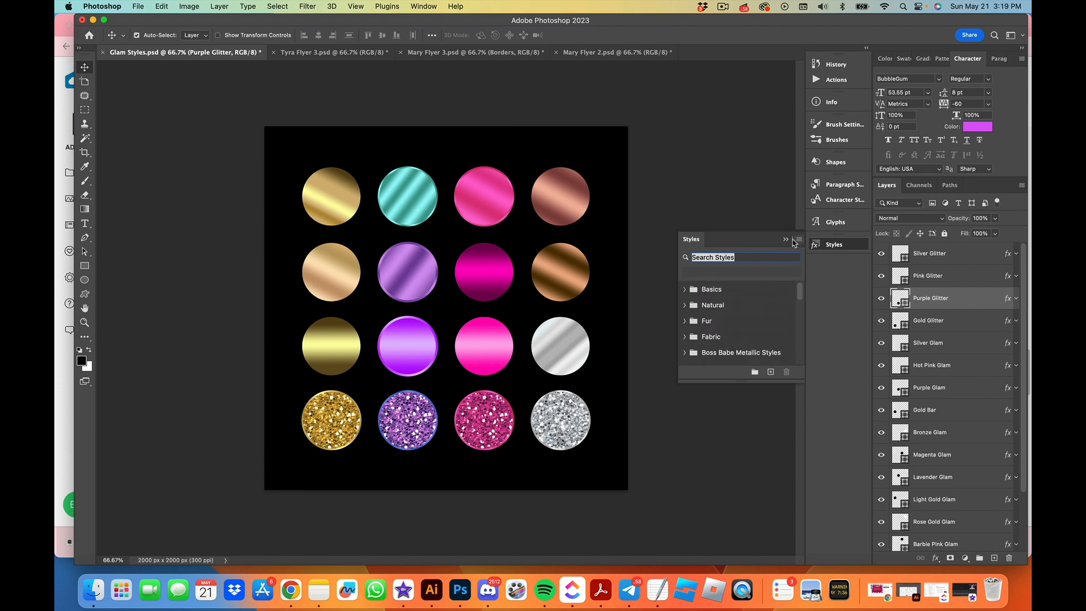
pyautogui.click(816, 245)
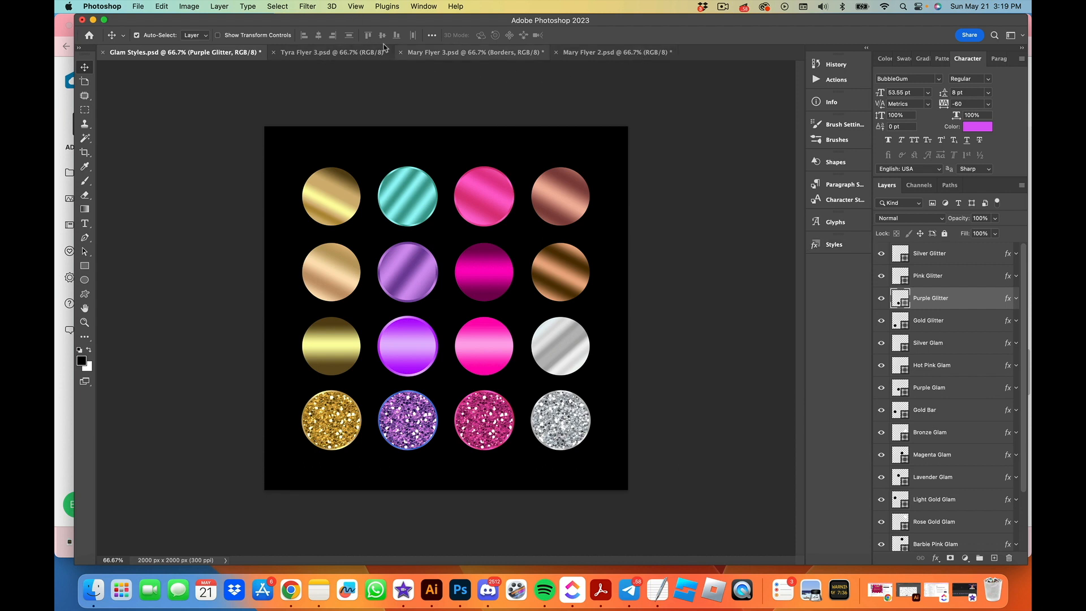
# - Select the "Lash Tech shhhmoney" headline text layer in the revenue chart flyer
pyautogui.click(452, 52)
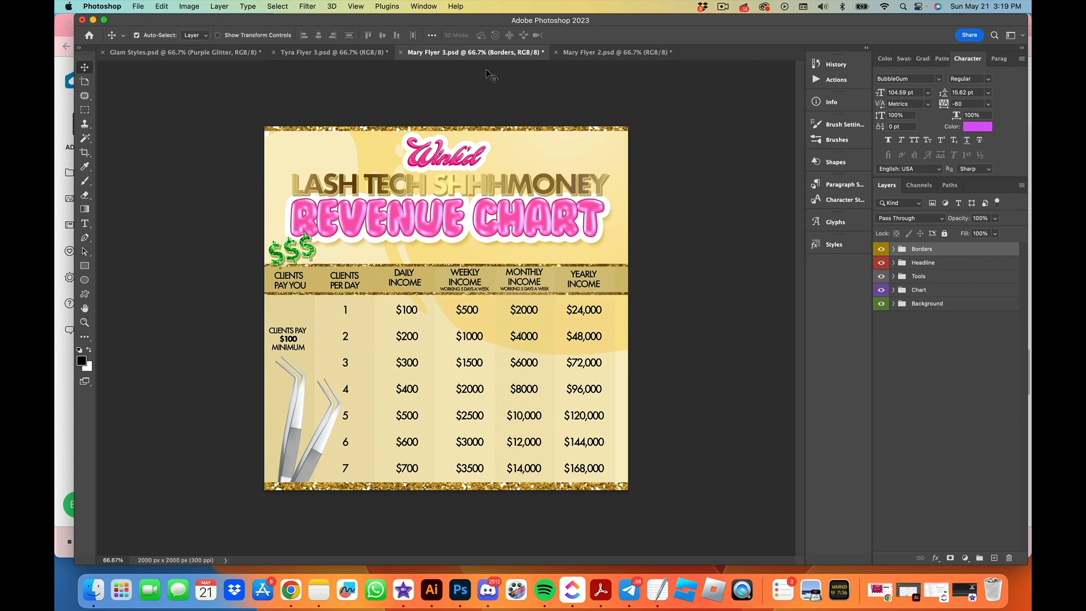
pyautogui.click(527, 182)
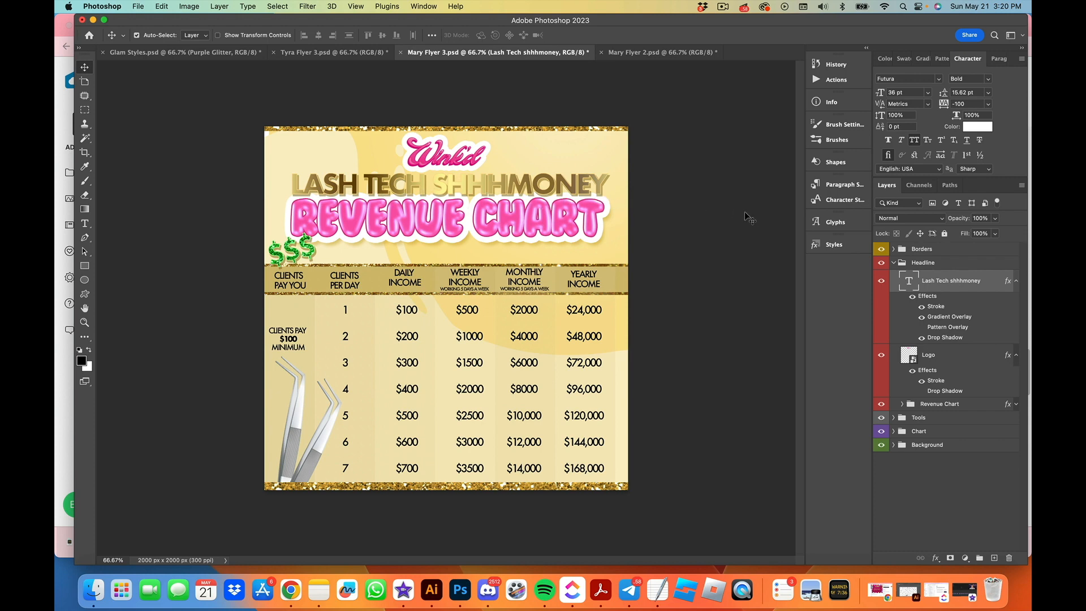
# - Copy the layer style of the Gold Glitter circle in Glam Styles.psd
pyautogui.click(198, 52)
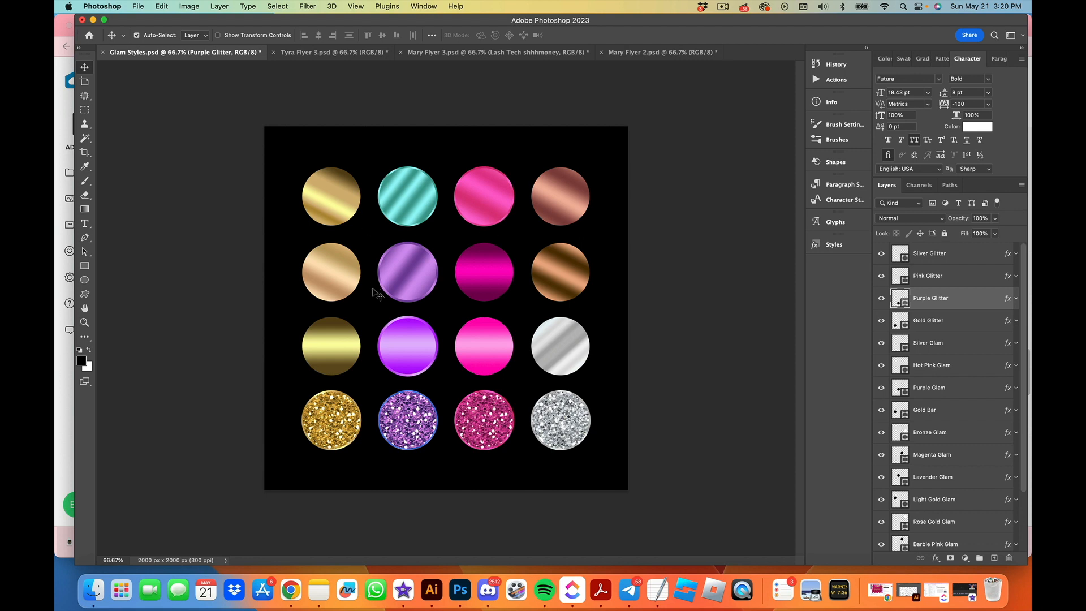
pyautogui.click(342, 432)
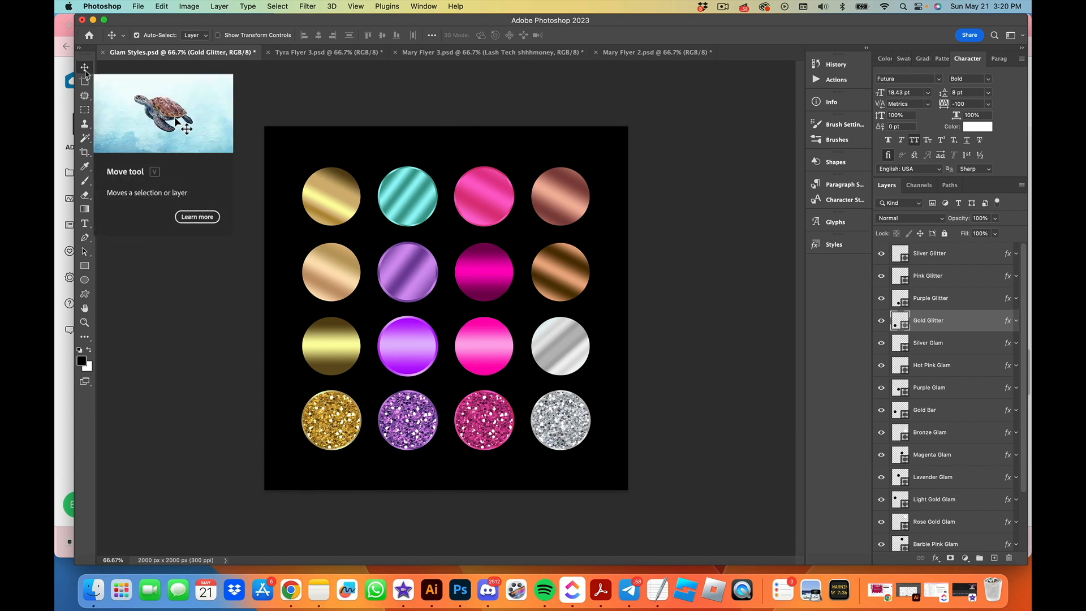
pyautogui.click(1016, 321)
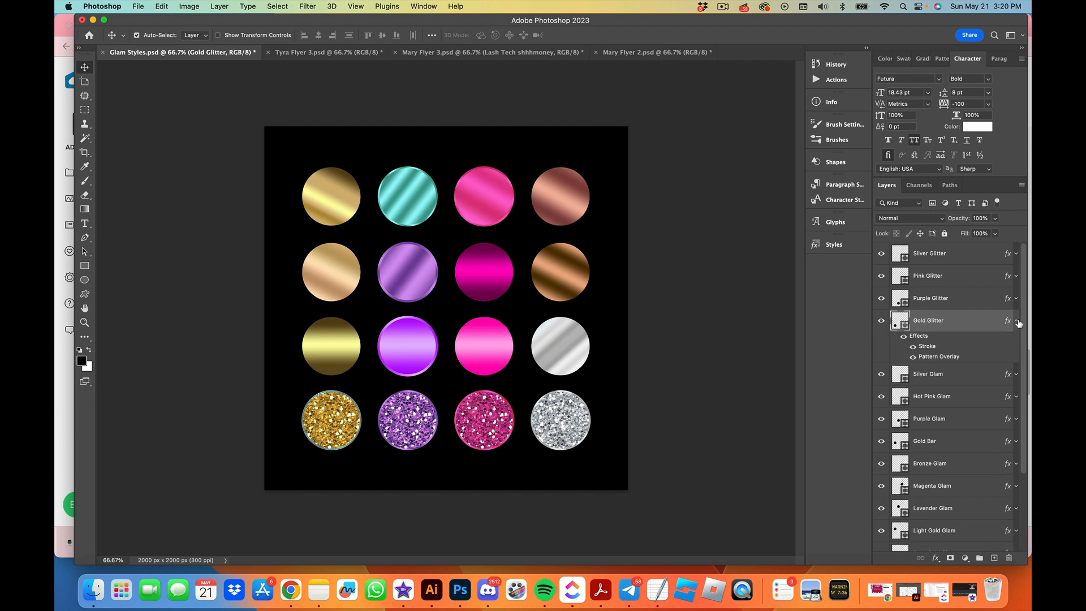
pyautogui.rightClick(920, 340)
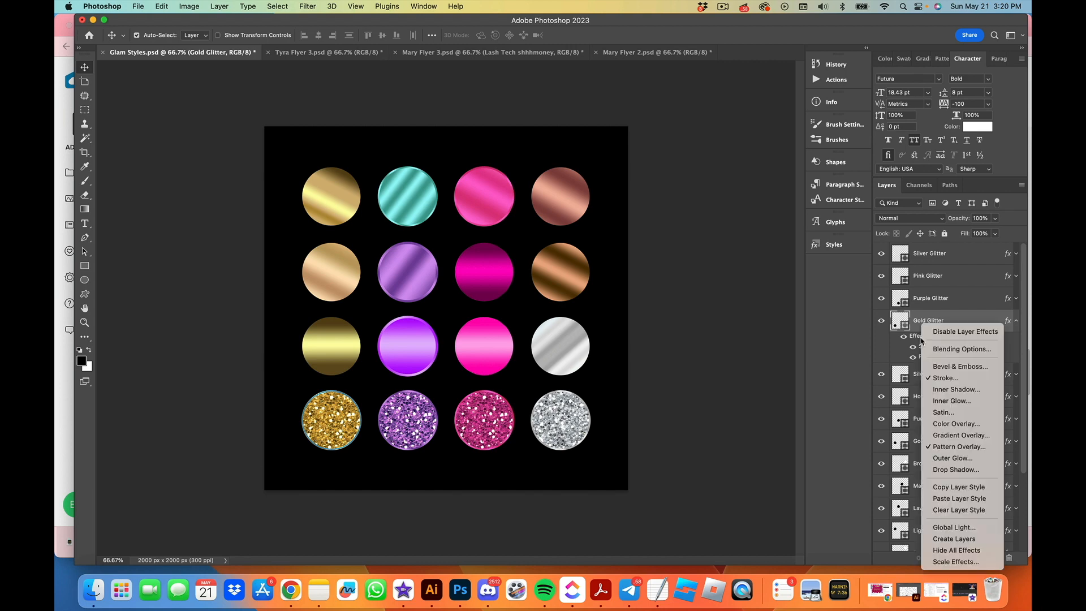
pyautogui.click(985, 488)
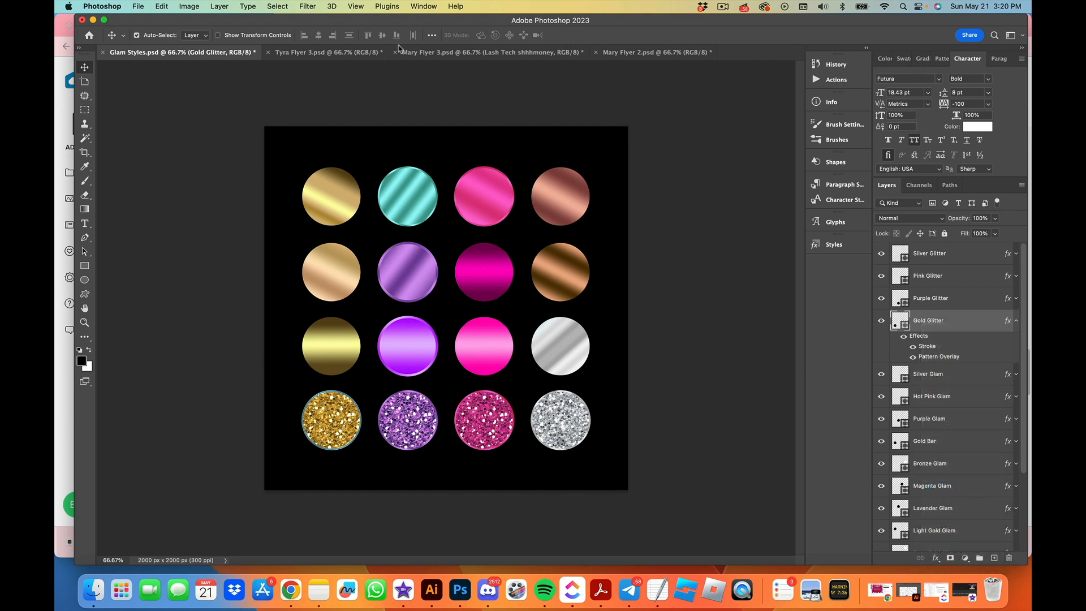
# - Paste the copied layer style onto the "Lash Tech shhhmoney" text layer in Mary Flyer 3.psd
pyautogui.click(468, 52)
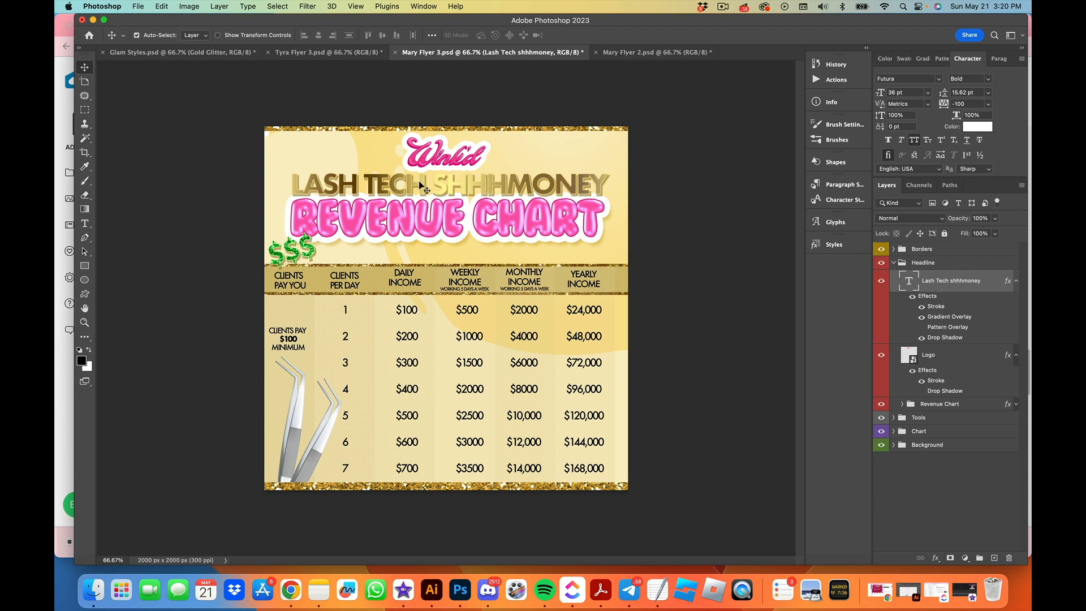
pyautogui.rightClick(933, 299)
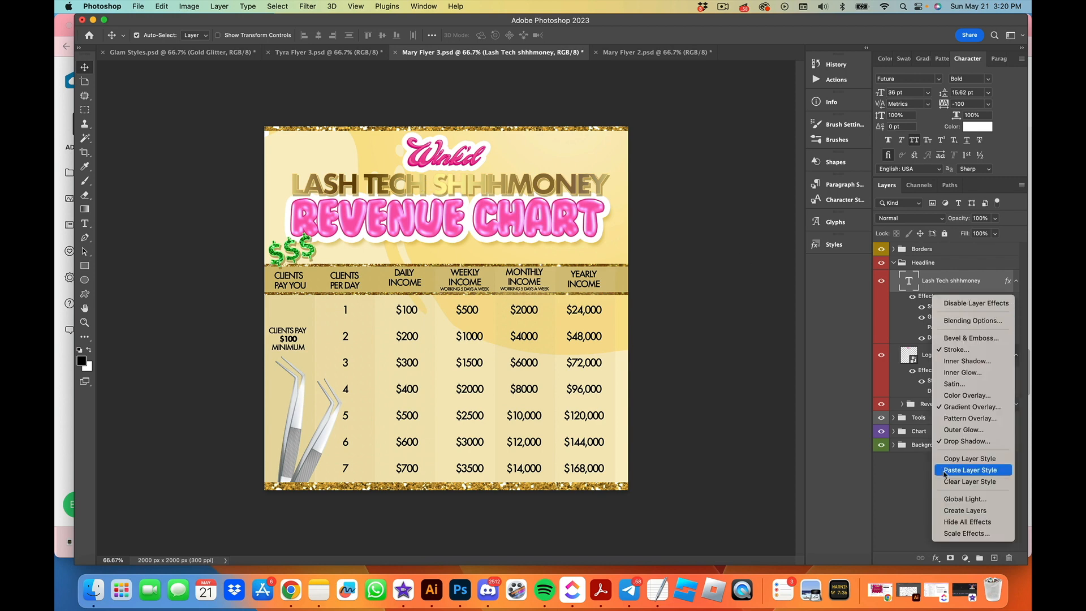
pyautogui.click(1008, 469)
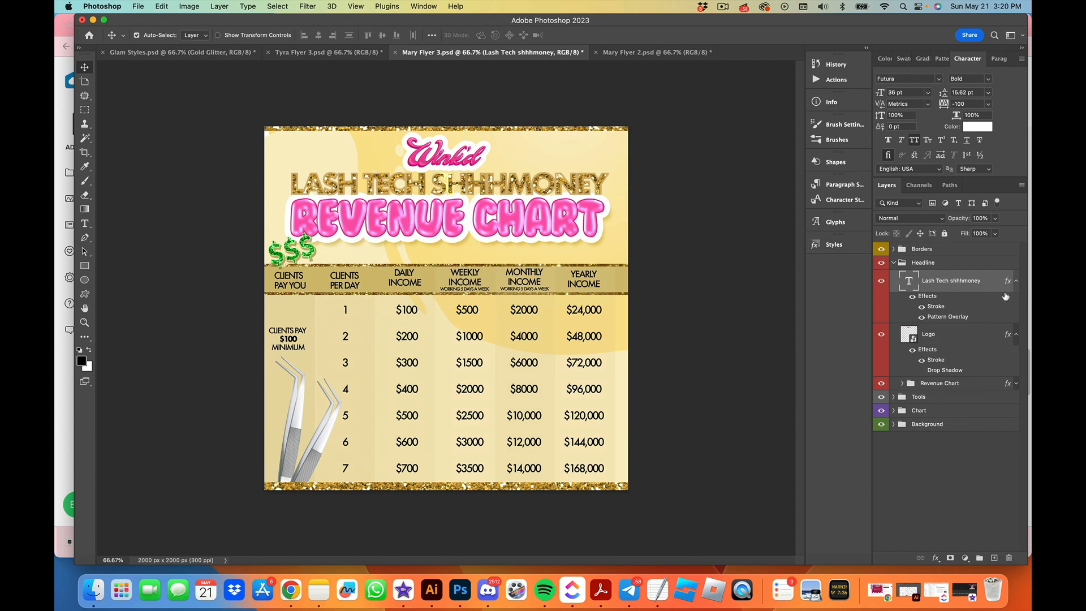
# - Apply the gold glitter preset from the Glam Styles group to the "Lash Tech shhhmoney" text layer
pyautogui.click(830, 246)
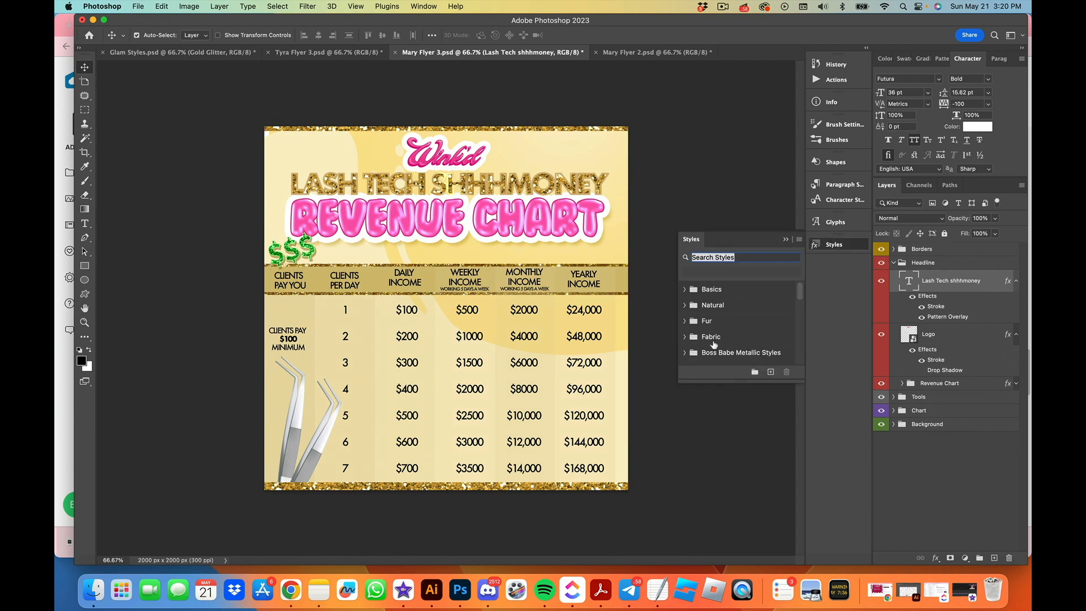
pyautogui.click(686, 355)
pyautogui.scroll(-5, 755, 334)
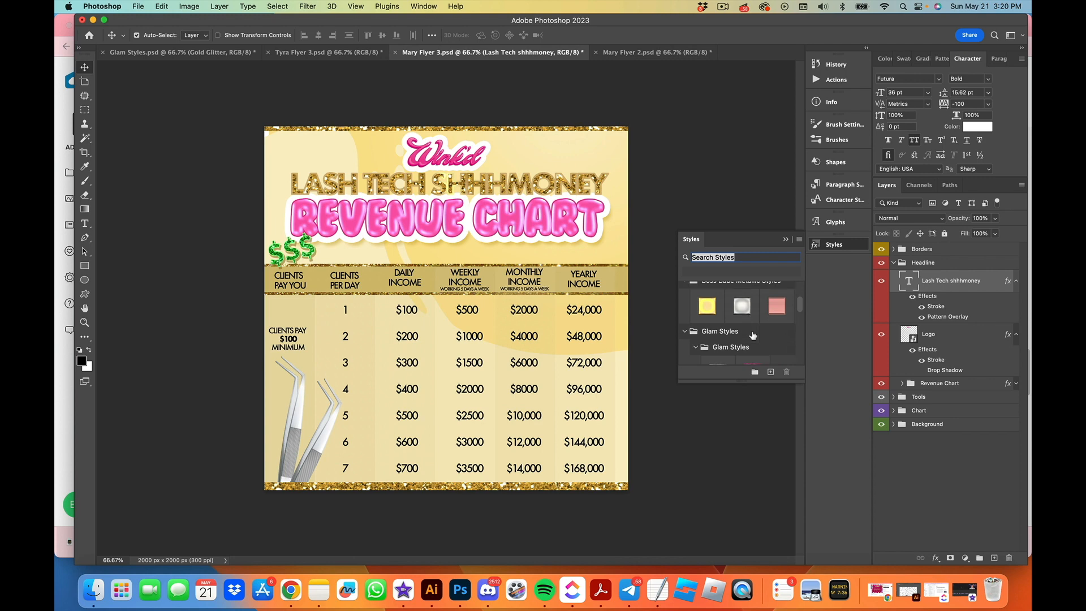
pyautogui.scroll(-1, 753, 335)
pyautogui.click(756, 323)
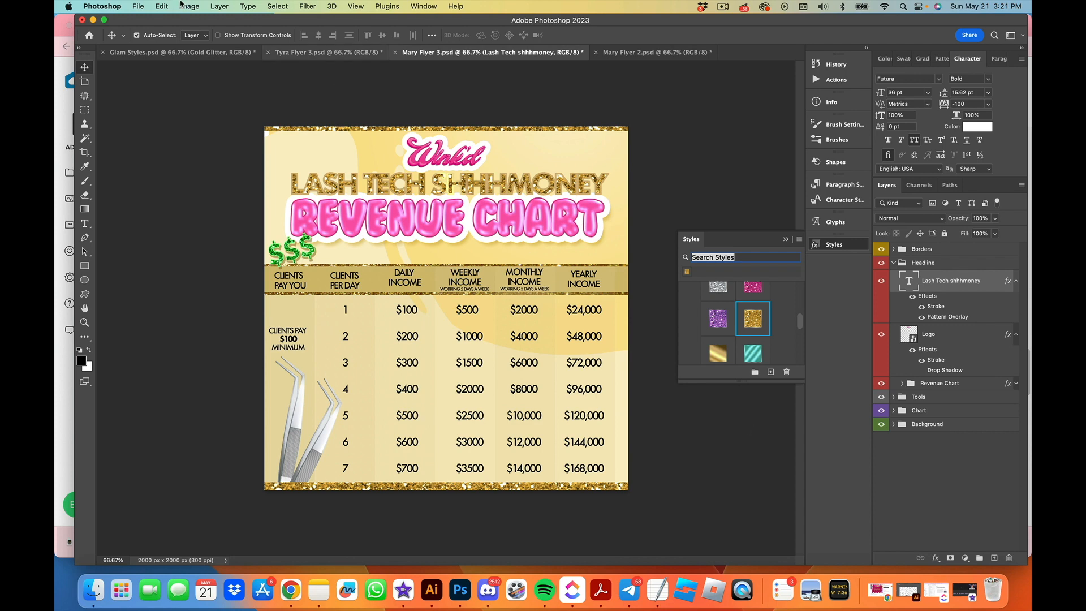
# - Read Directions.txt from the Glam Styles folder in Finder, and close the document and the folder window
pyautogui.click(198, 52)
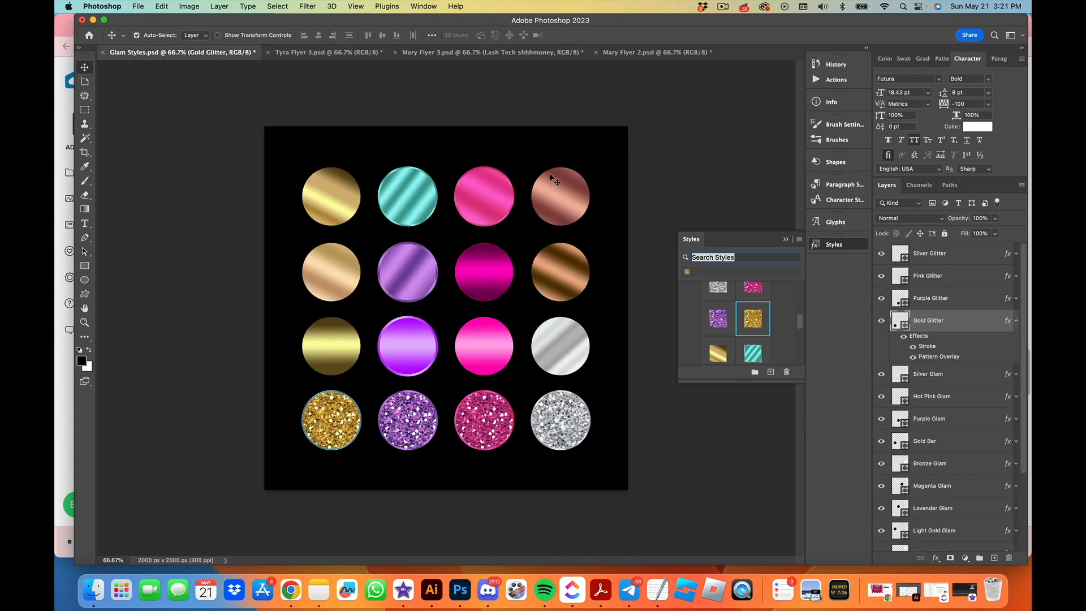
pyautogui.click(93, 590)
pyautogui.click(210, 186)
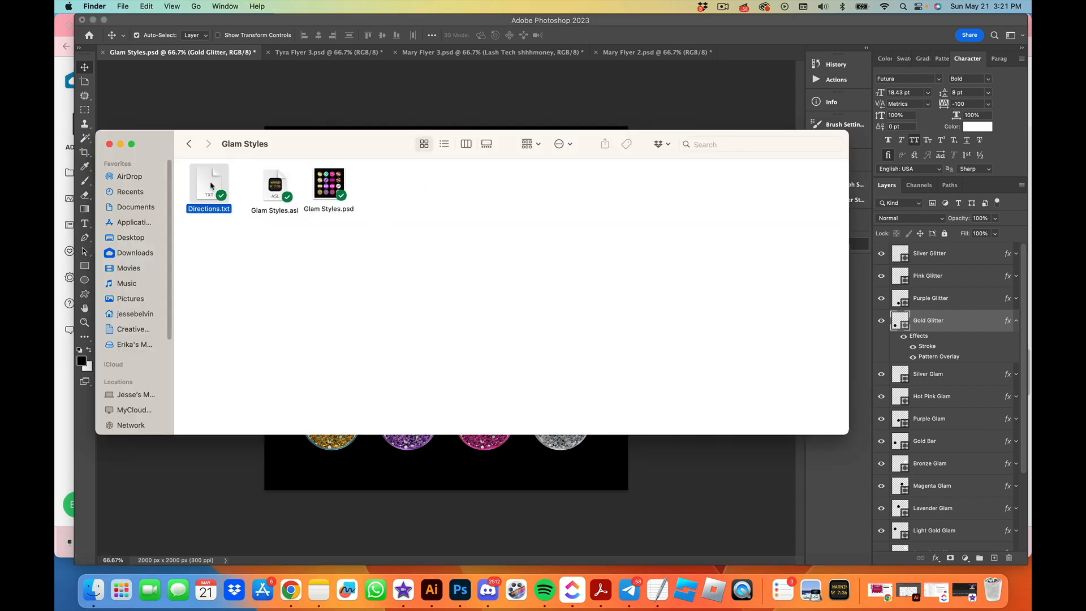
pyautogui.doubleClick(210, 185)
pyautogui.moveTo(189, 62); pyautogui.dragTo(145, 59)
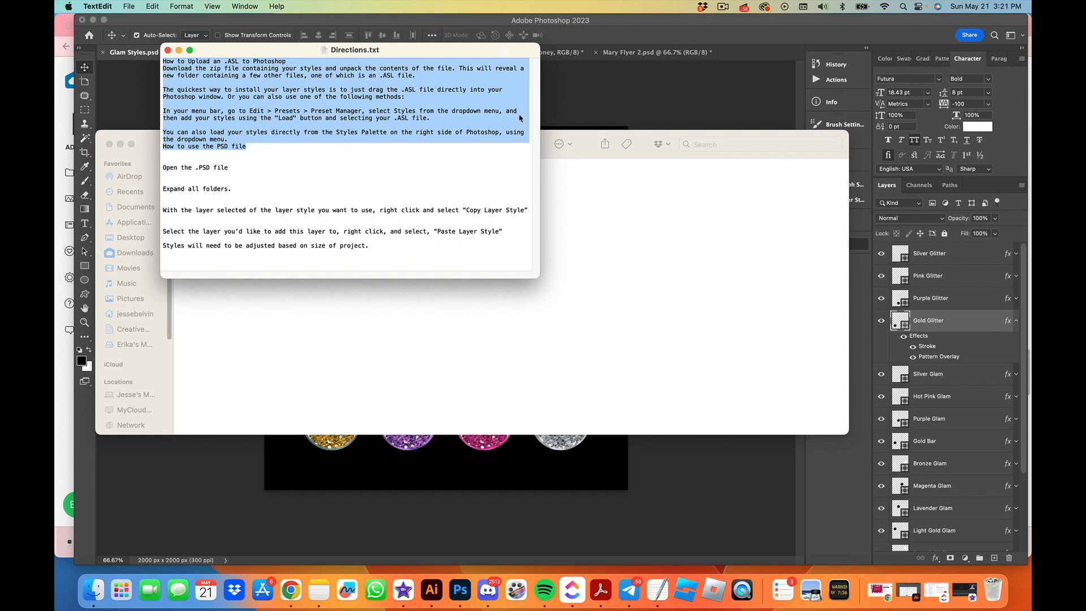
pyautogui.click(168, 50)
pyautogui.click(154, 140)
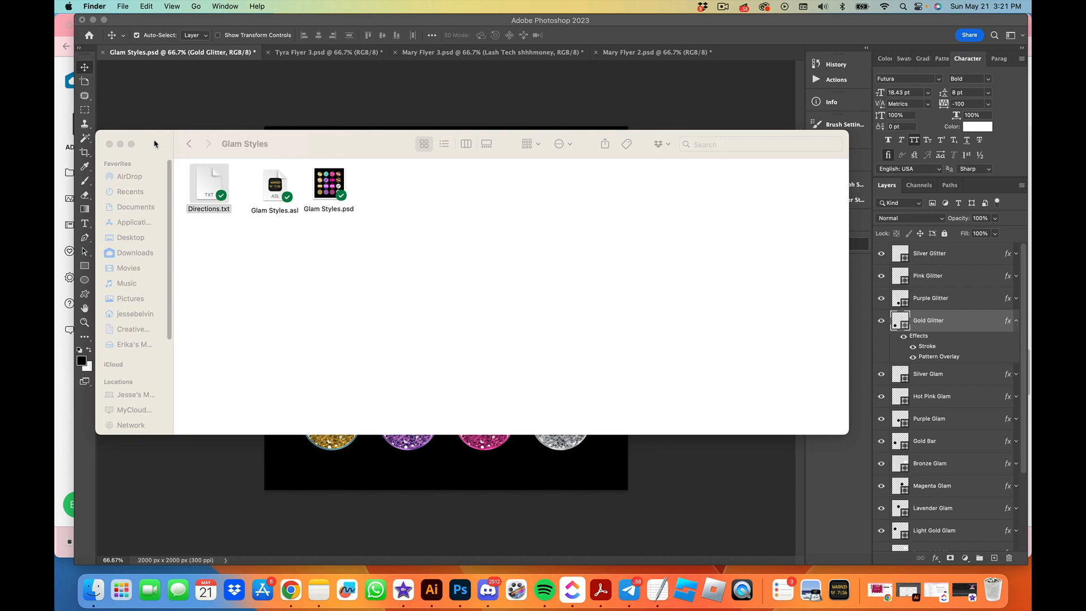
pyautogui.click(109, 145)
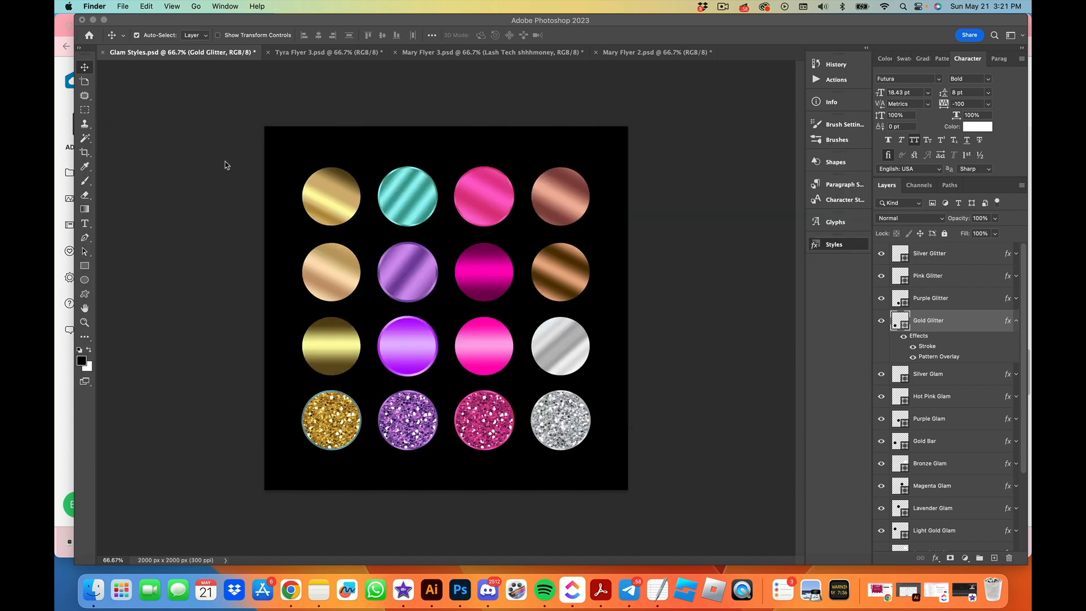
# - Return to Mary Flyer 3.psd in Photoshop and set the "Lash Tech shhhmoney" headline's stroke size to 6 px
pyautogui.click(443, 97)
pyautogui.click(437, 54)
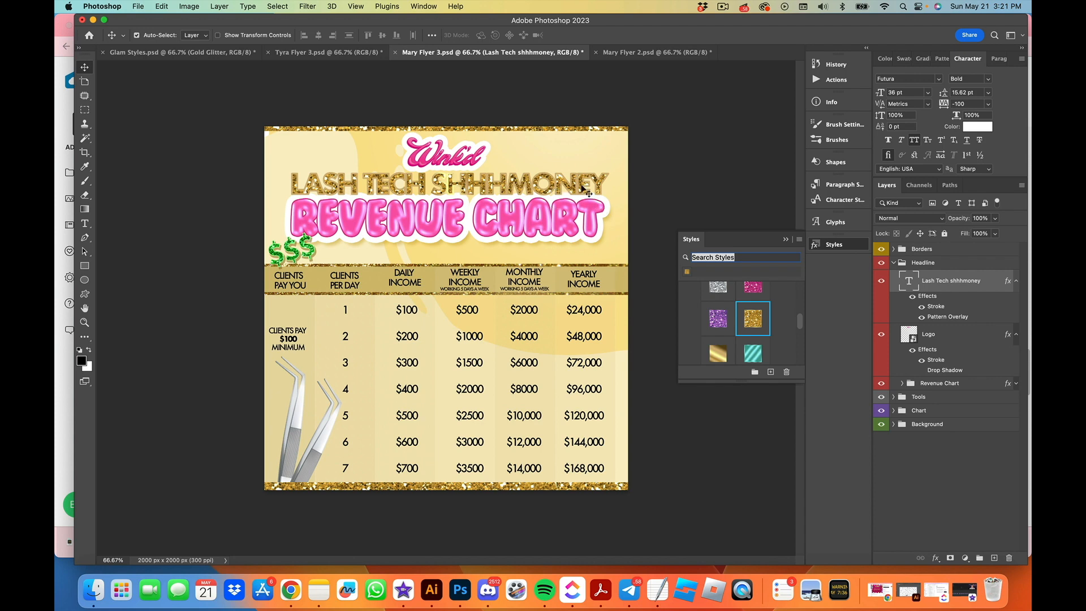
pyautogui.click(236, 54)
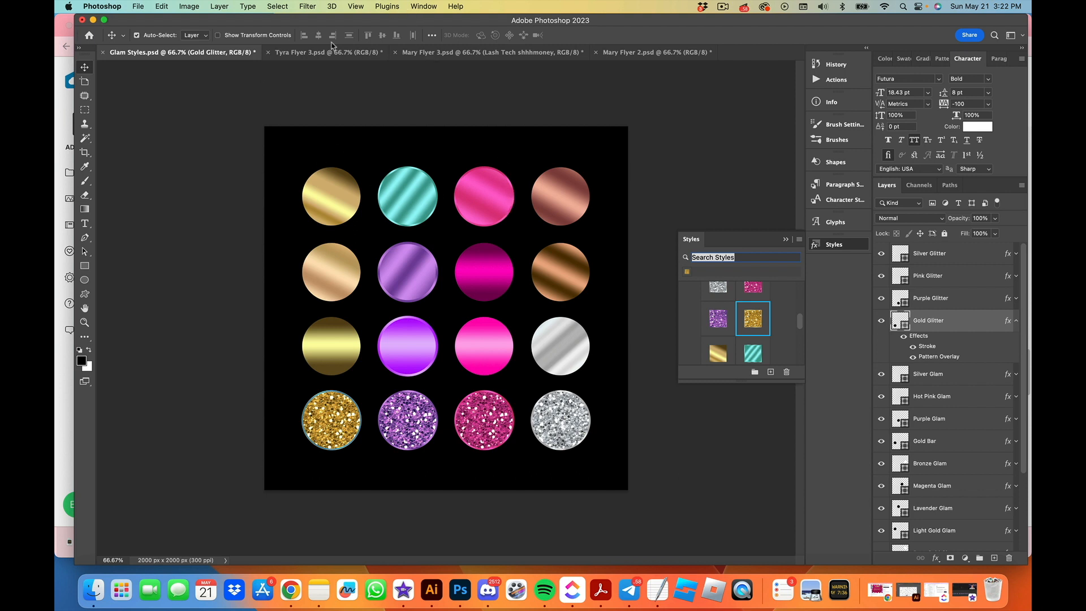
pyautogui.click(417, 53)
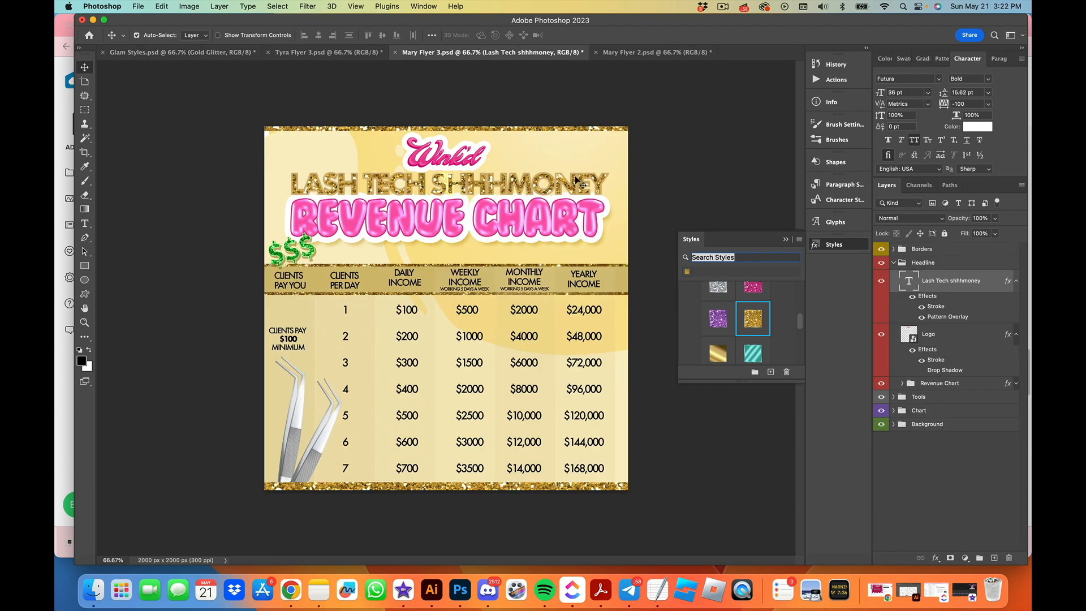
pyautogui.doubleClick(936, 307)
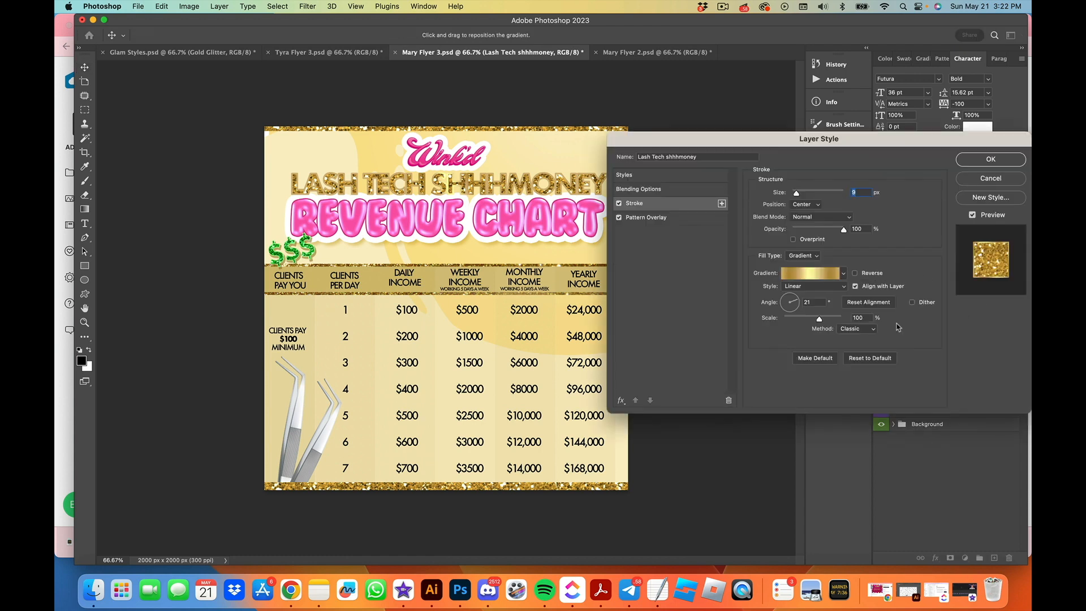
pyautogui.moveTo(784, 143); pyautogui.dragTo(822, 140)
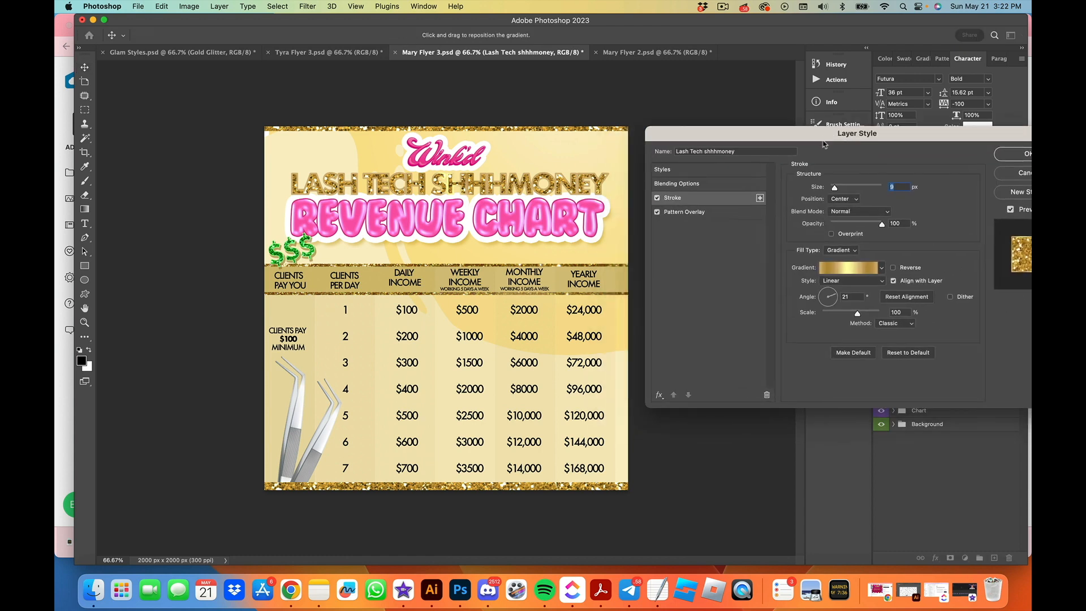
pyautogui.moveTo(835, 191); pyautogui.dragTo(833, 191)
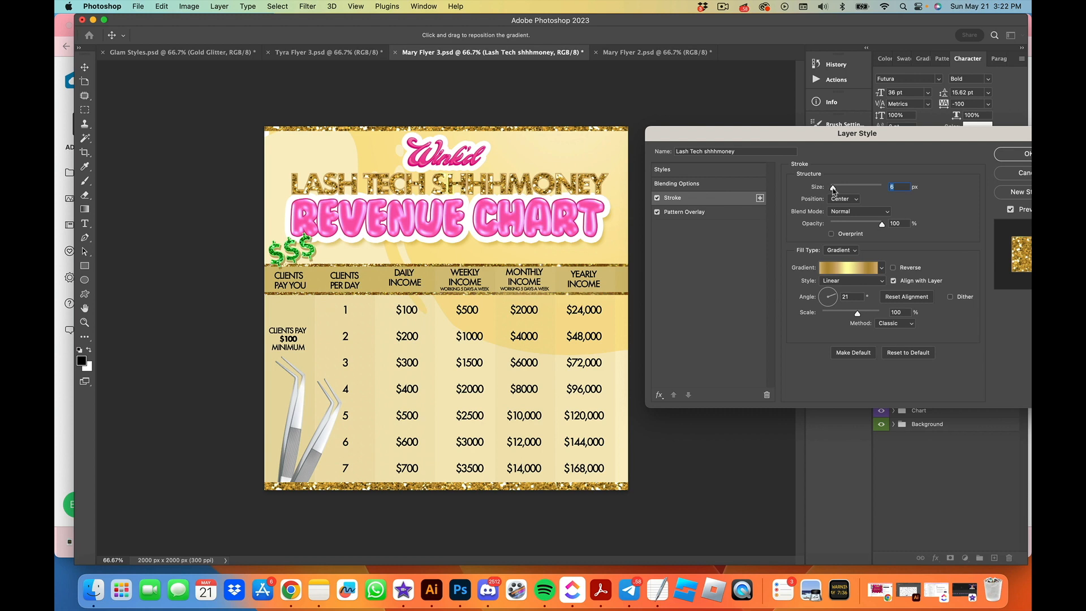
# - Try the headline's pattern overlay scale at 25%, settle on 50%, and confirm the layer style
pyautogui.click(702, 212)
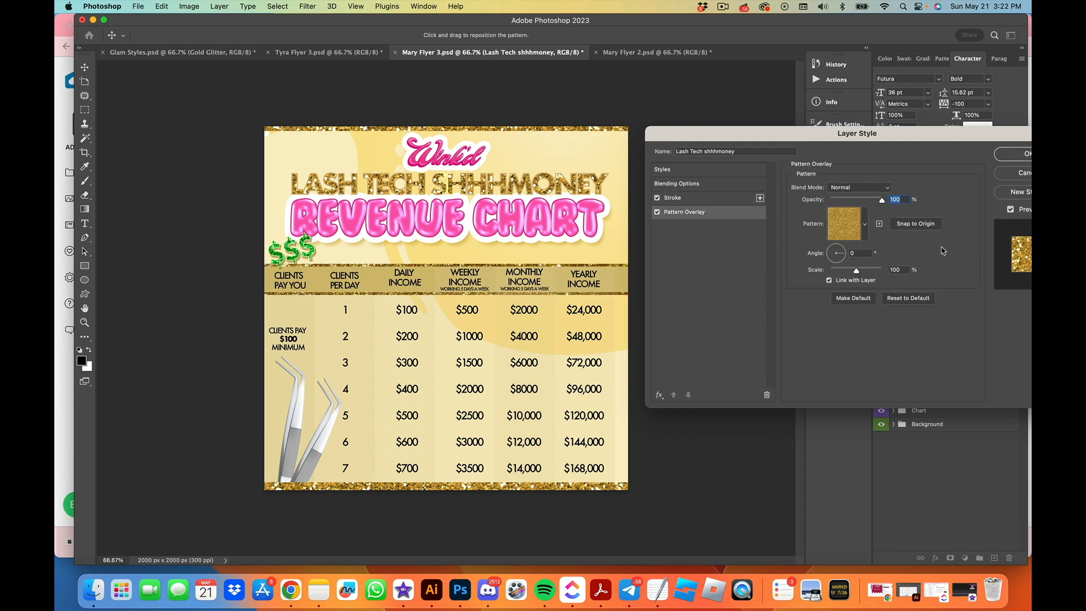
pyautogui.click(899, 270)
pyautogui.write('50')
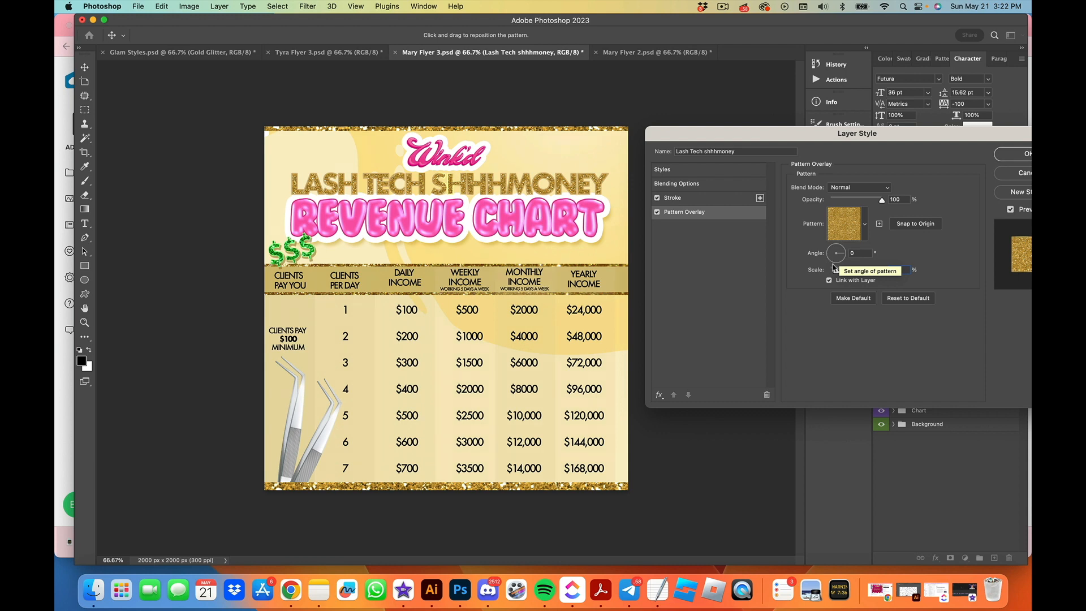
pyautogui.write('25')
pyautogui.write('50')
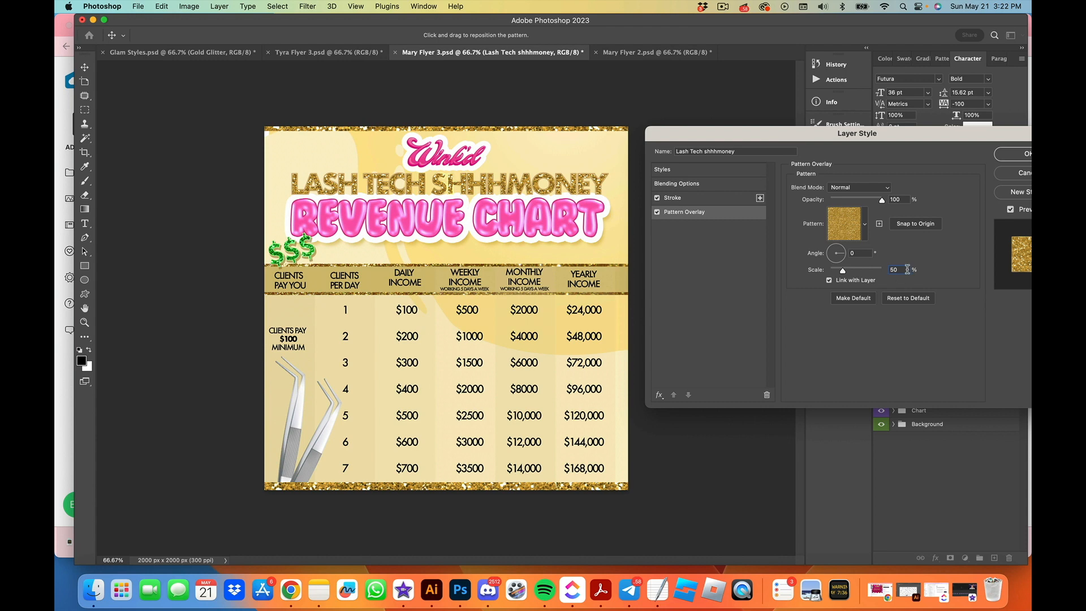
pyautogui.click(940, 267)
pyautogui.click(1013, 154)
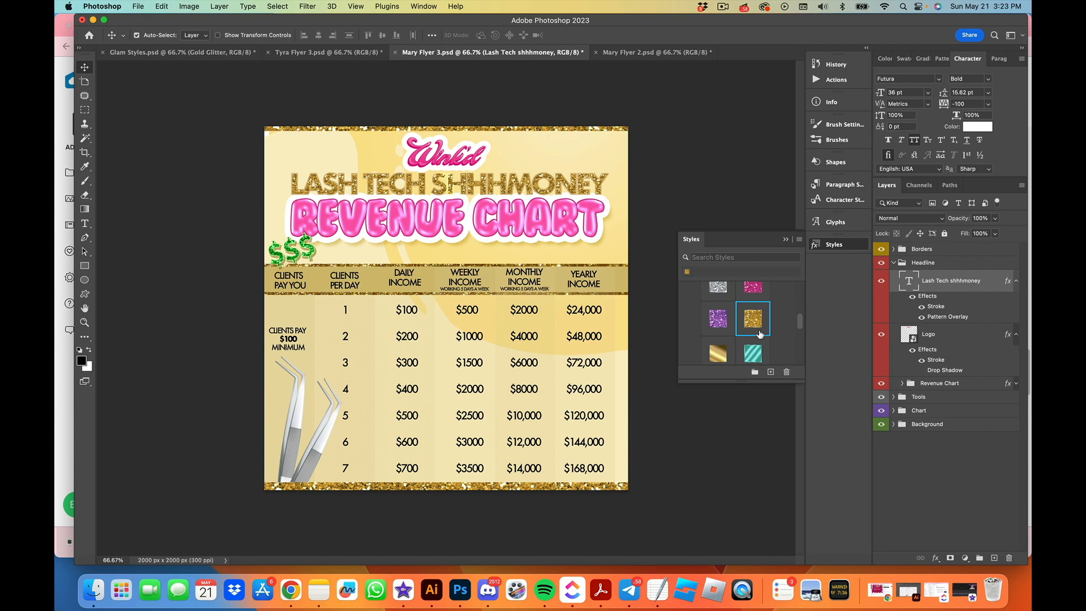
# - Apply the diagonally striped purple Glam Styles preset to the top border rectangle in Mary Flyer 2.psd
pyautogui.click(628, 52)
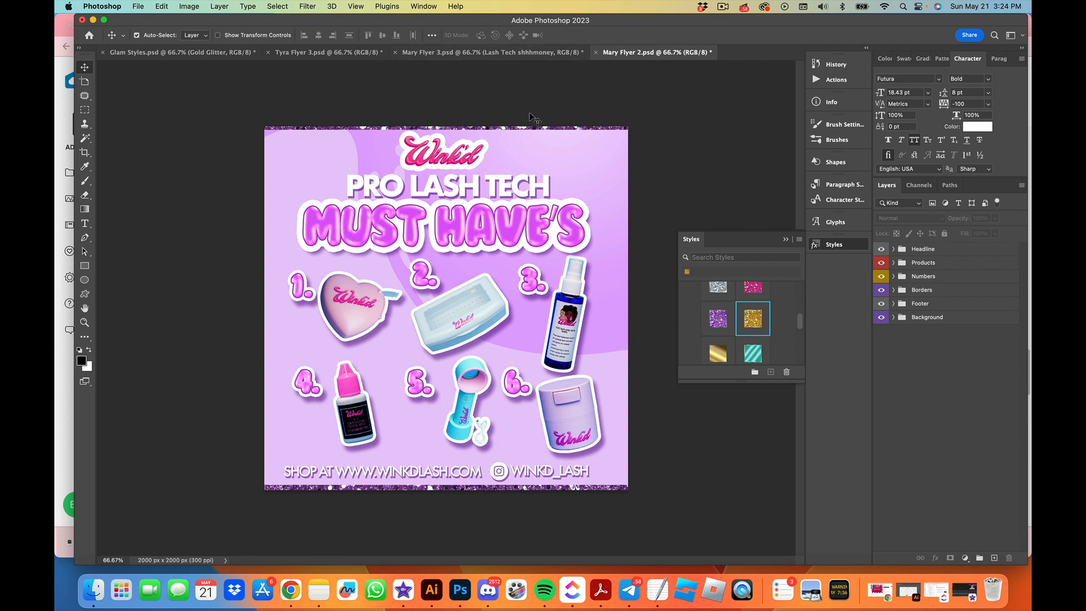
pyautogui.click(543, 131)
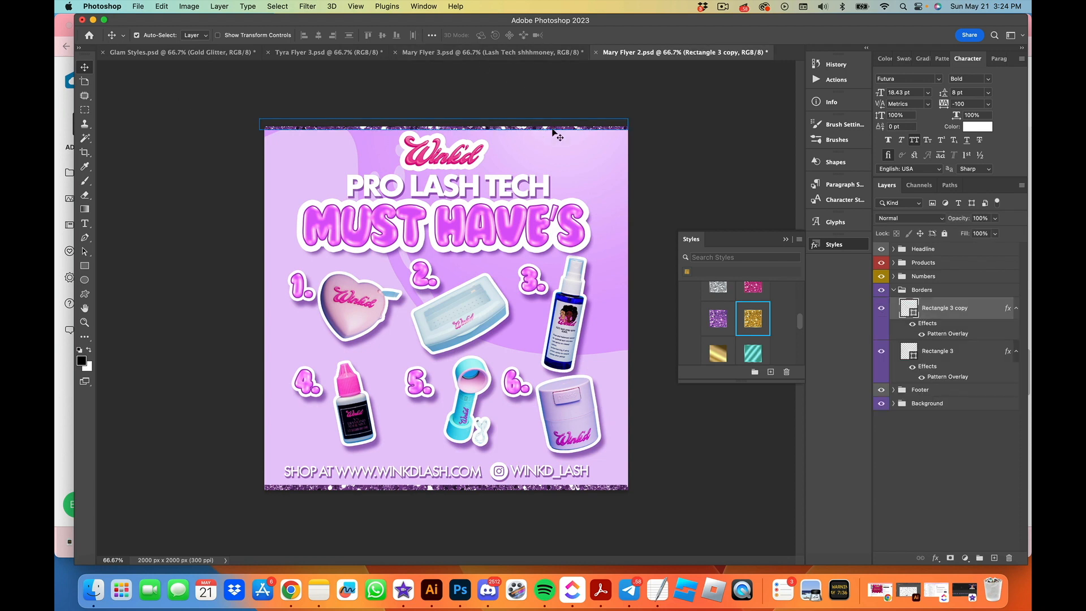
pyautogui.scroll(-2, 762, 339)
pyautogui.scroll(-2, 763, 344)
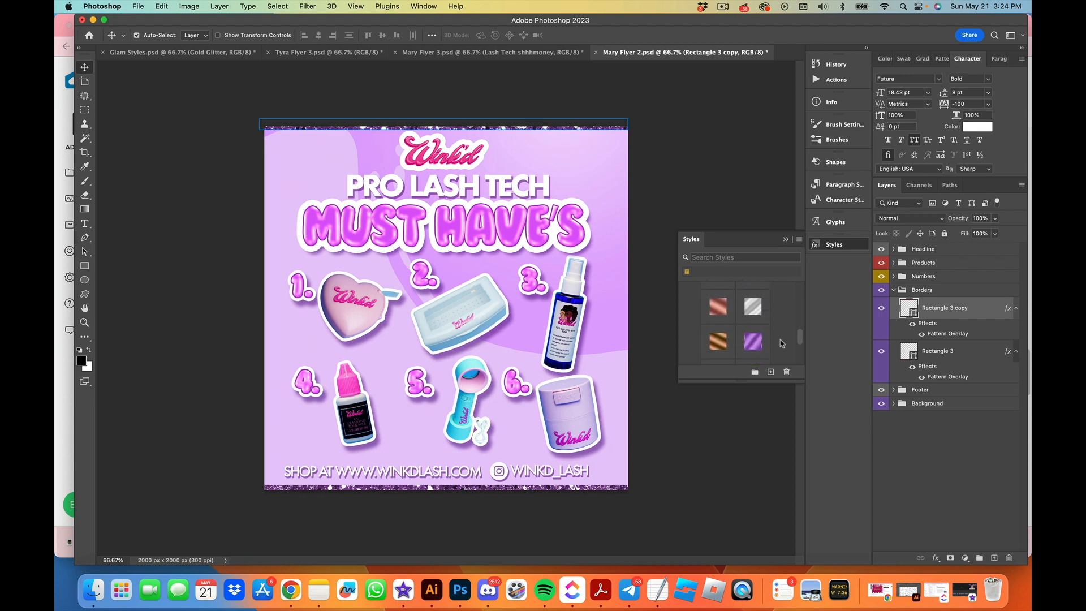
pyautogui.scroll(-2, 764, 342)
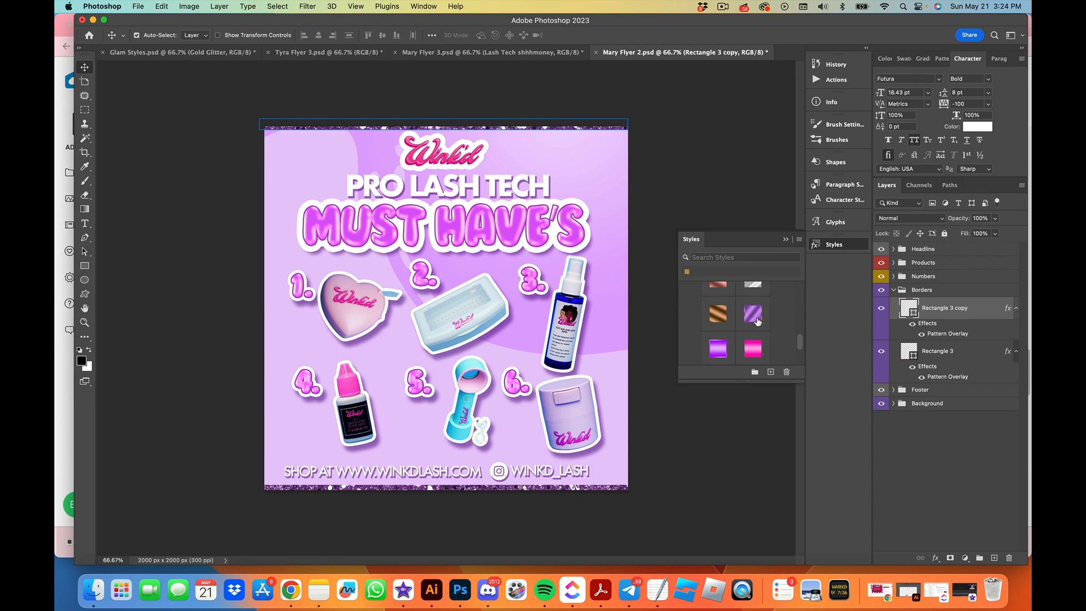
pyautogui.click(753, 313)
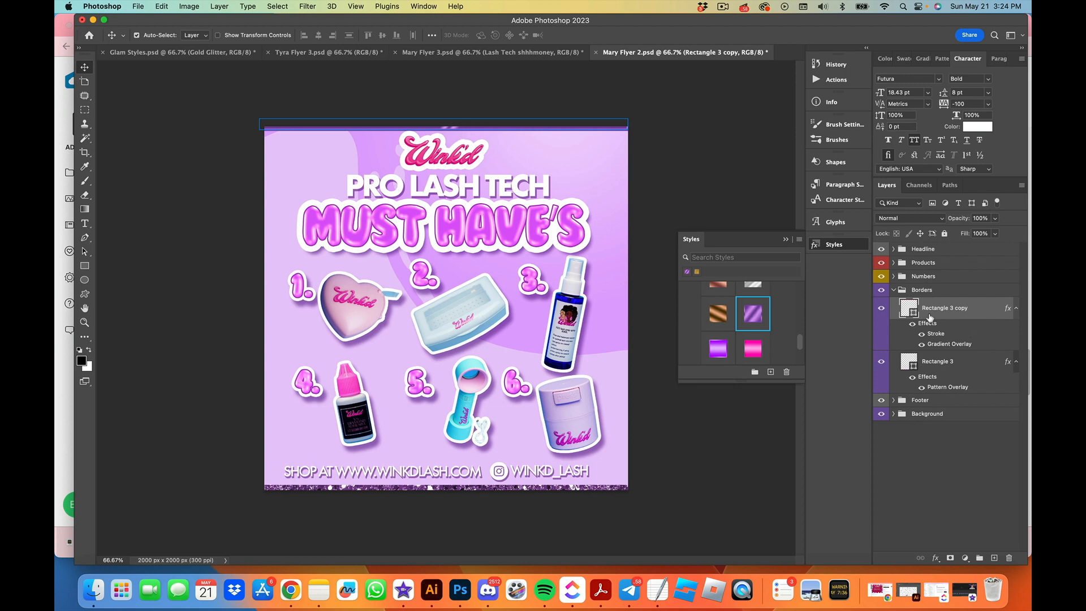
# - Set the top border rectangle's gradient overlay angle to 0° and its stroke position to Outside
pyautogui.doubleClick(949, 344)
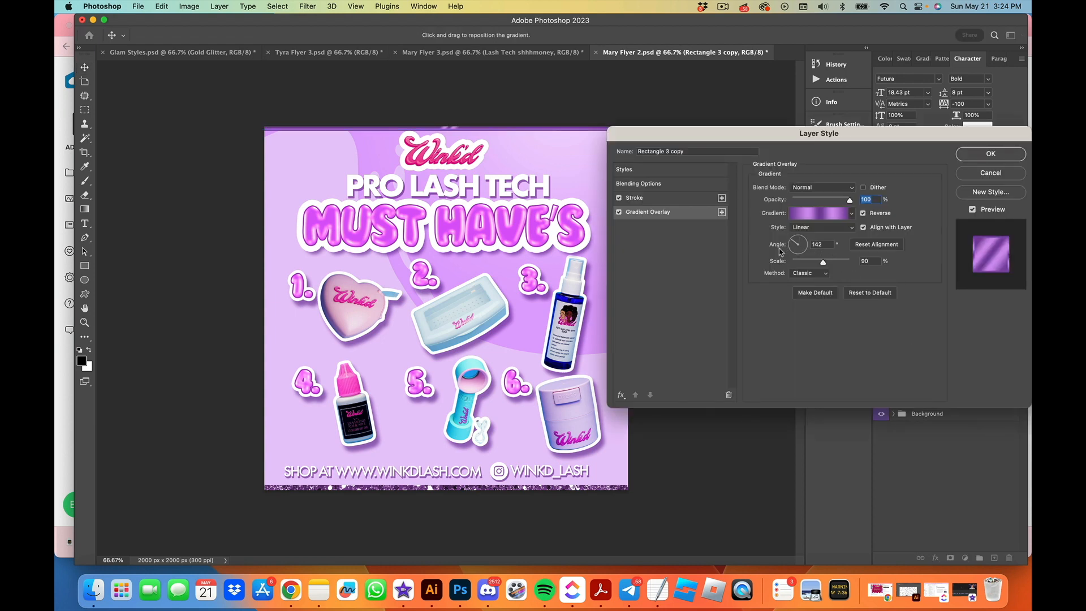
pyautogui.click(827, 244)
pyautogui.write('0')
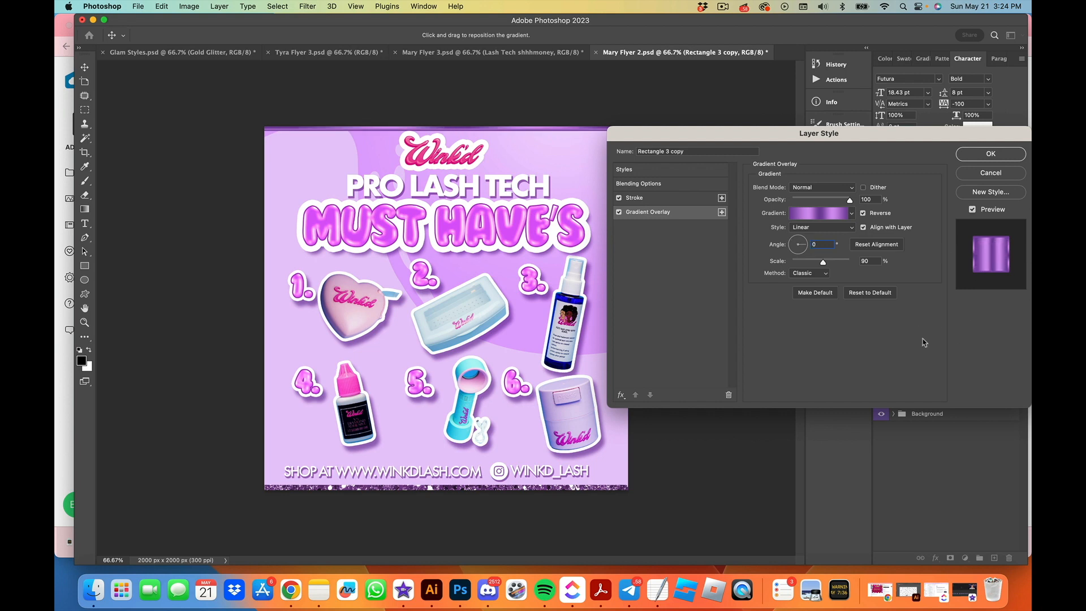
pyautogui.moveTo(765, 140); pyautogui.dragTo(825, 128)
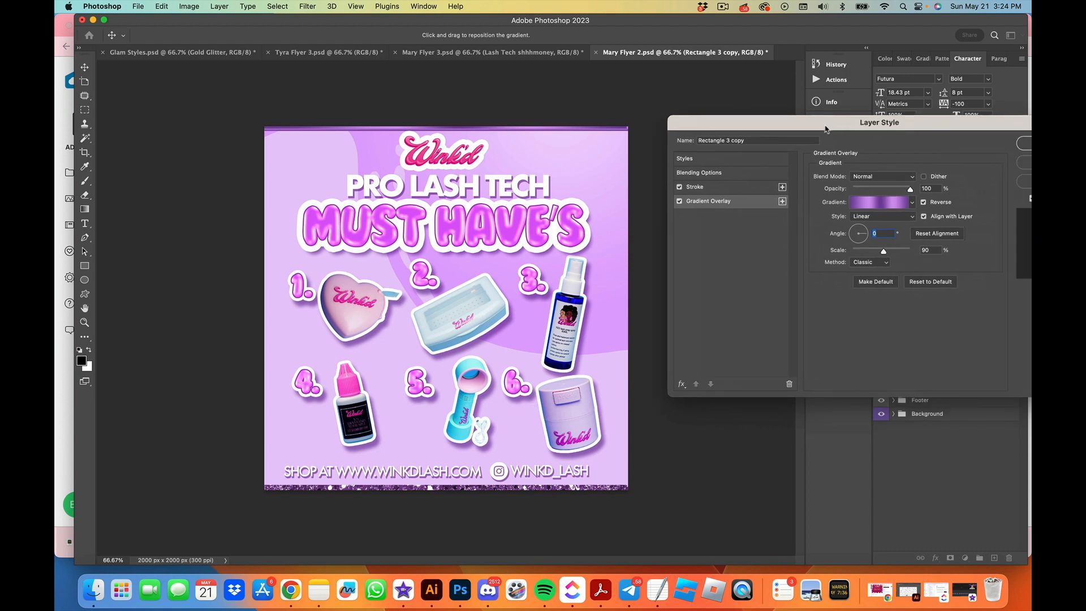
pyautogui.click(729, 192)
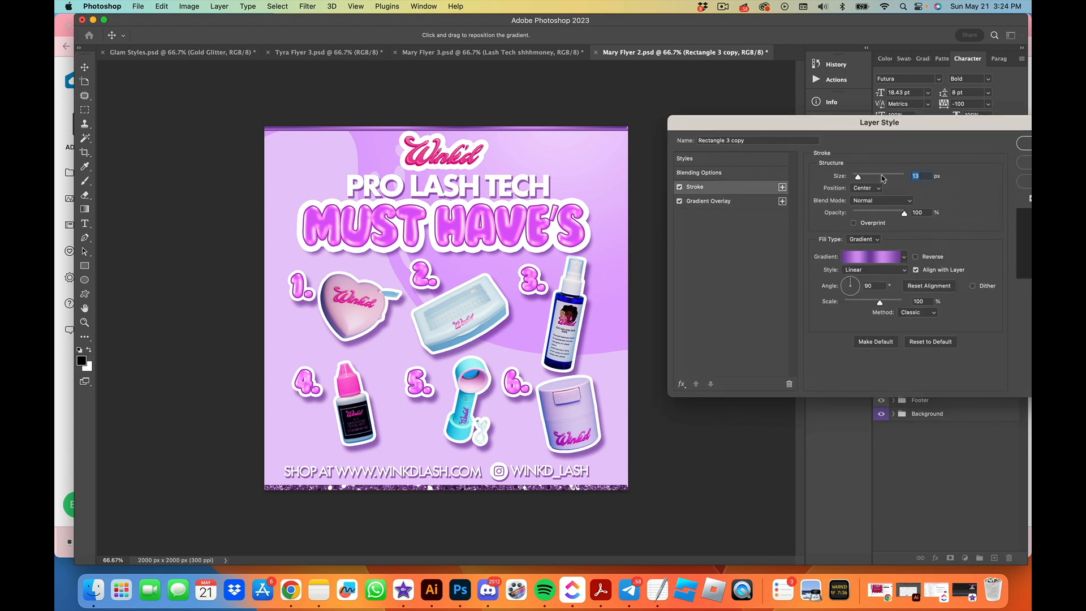
pyautogui.click(870, 188)
pyautogui.click(865, 168)
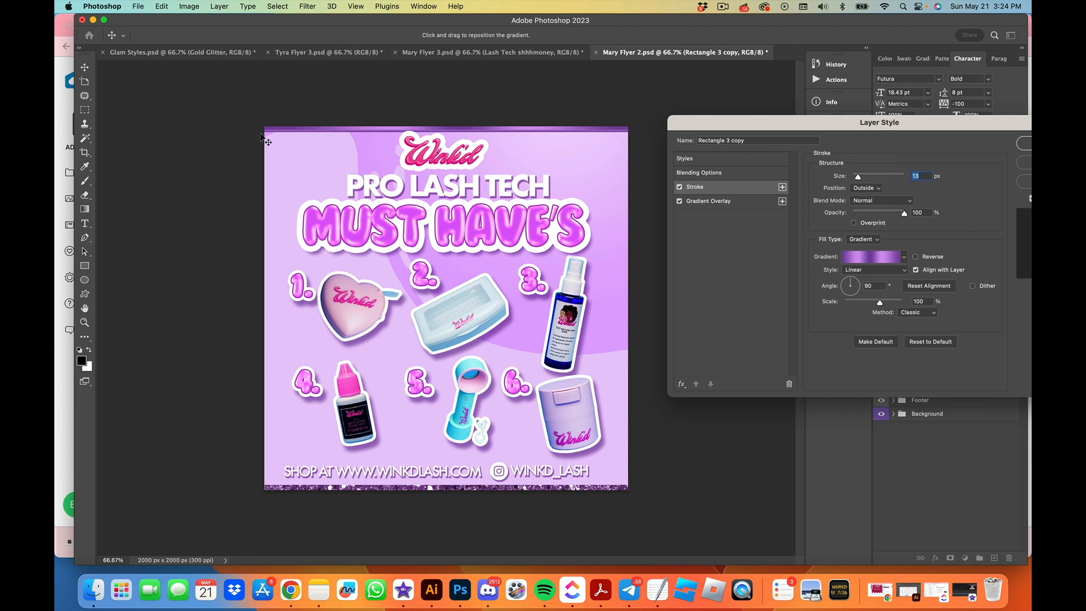
pyautogui.press('Return')
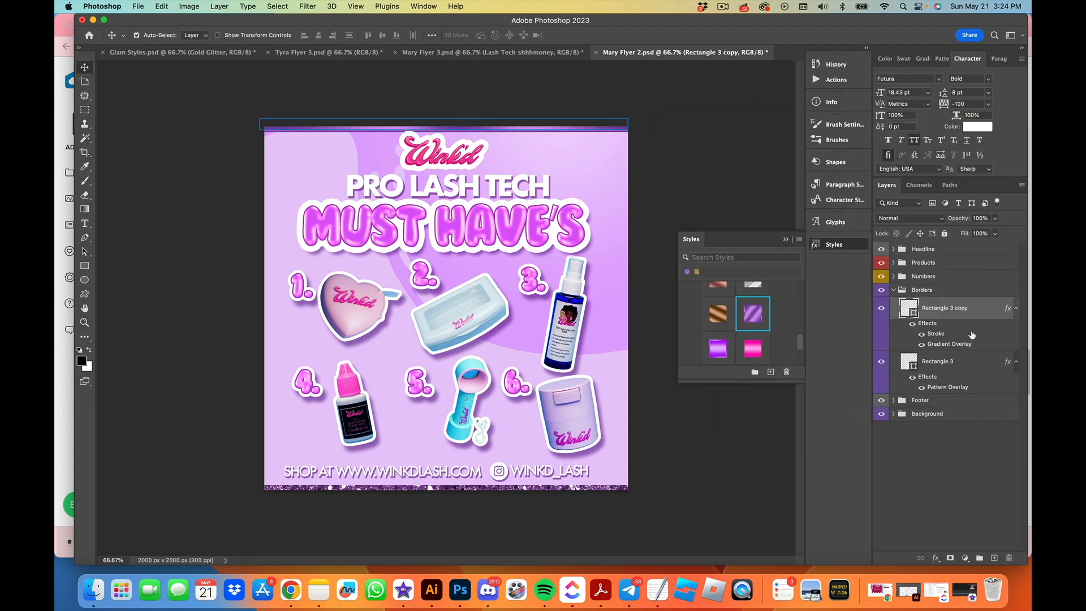
# - Copy the top border rectangle's layer style and paste it onto the bottom border rectangle, Rectangle 3
pyautogui.rightClick(932, 328)
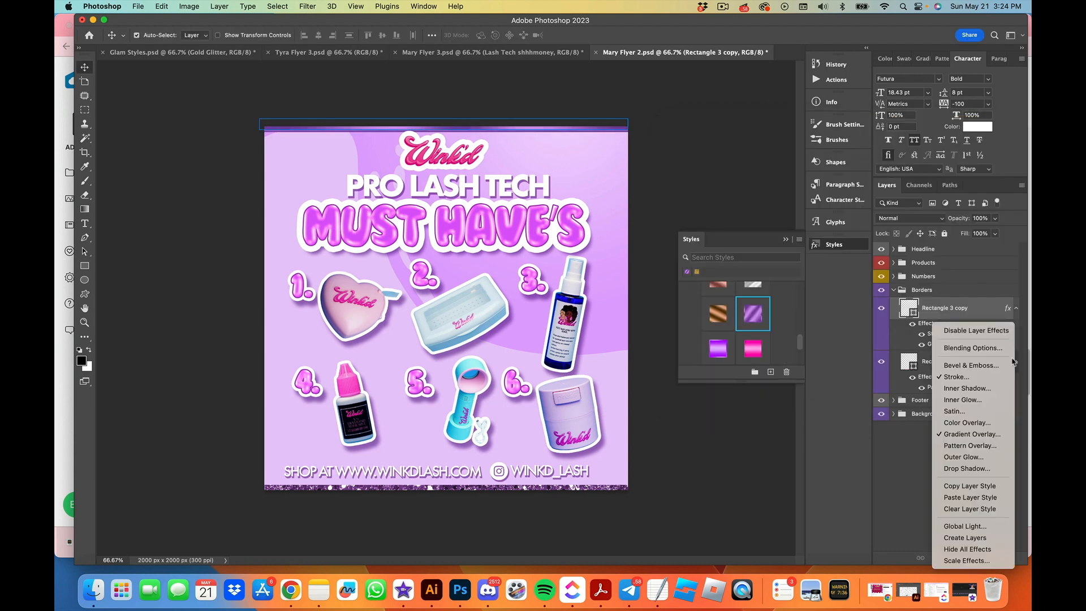
pyautogui.click(989, 487)
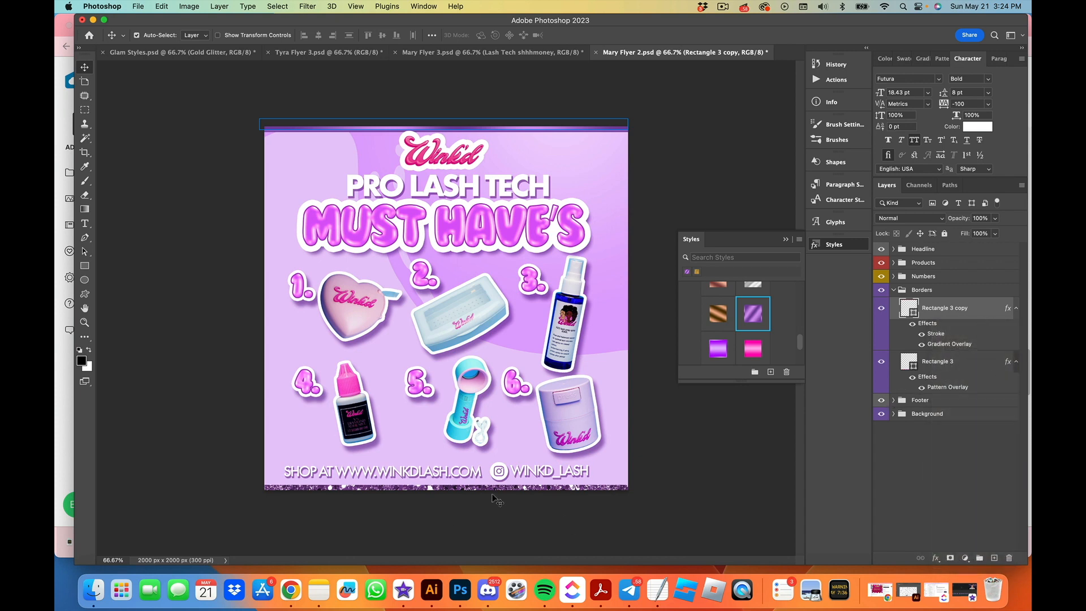
pyautogui.click(950, 365)
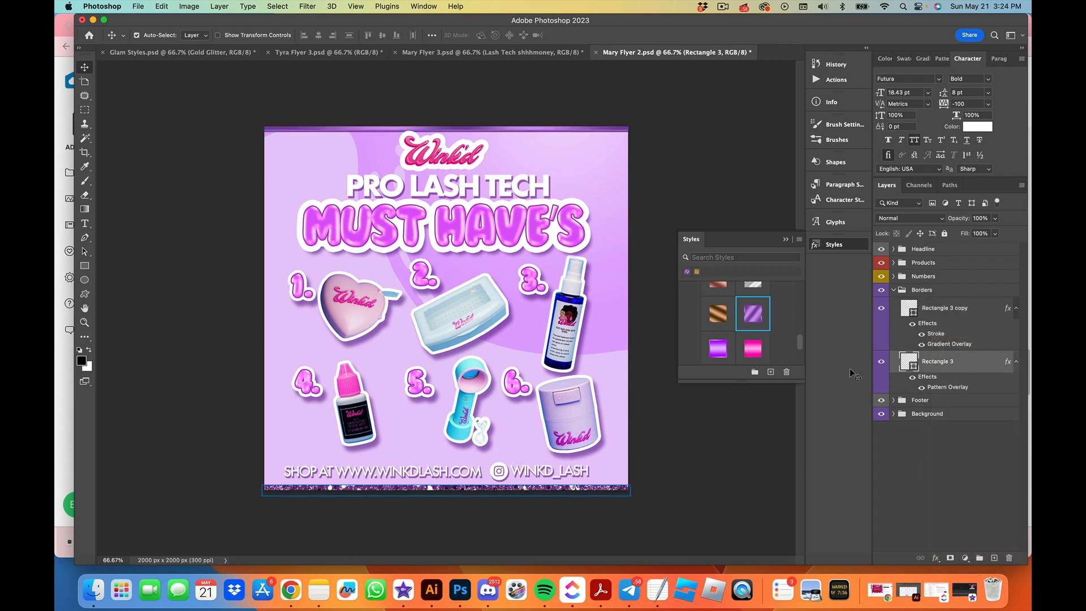
pyautogui.rightClick(933, 379)
pyautogui.click(974, 501)
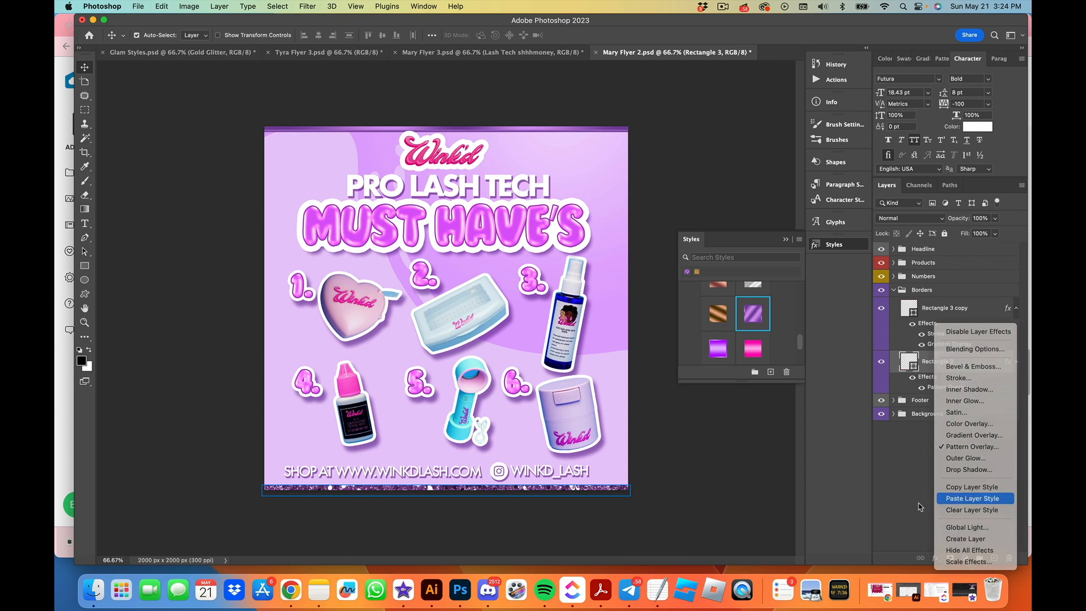
pyautogui.click(740, 489)
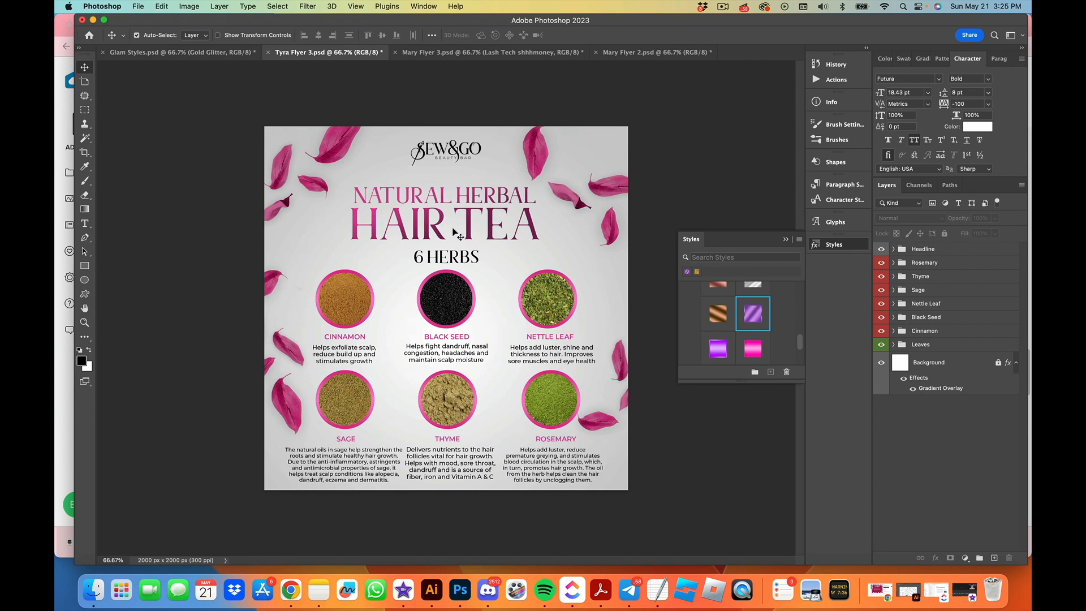
# - Apply the dark-edged magenta Glam Styles gradient preset to the "Natural Herbal Hair Tea" headline in Tyra Flyer 3.psd
pyautogui.scroll(-3, 784, 348)
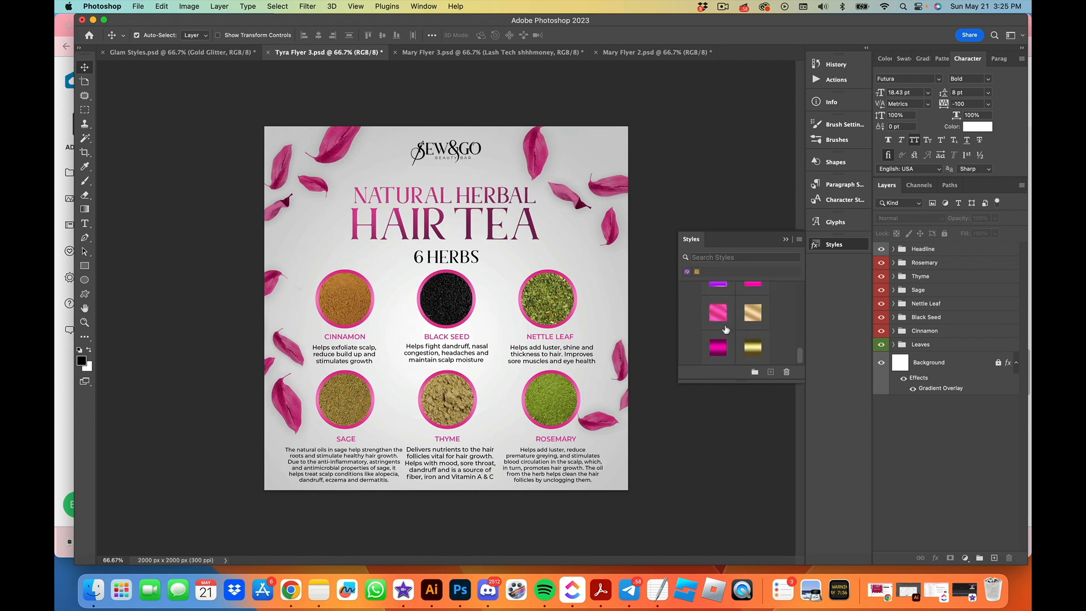
pyautogui.click(533, 229)
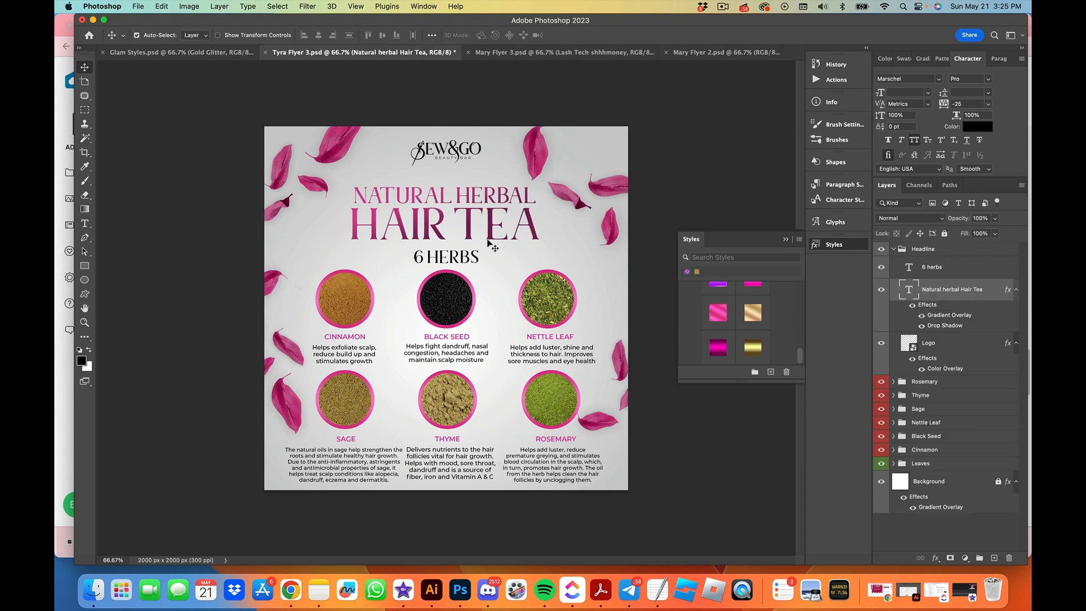
pyautogui.click(724, 347)
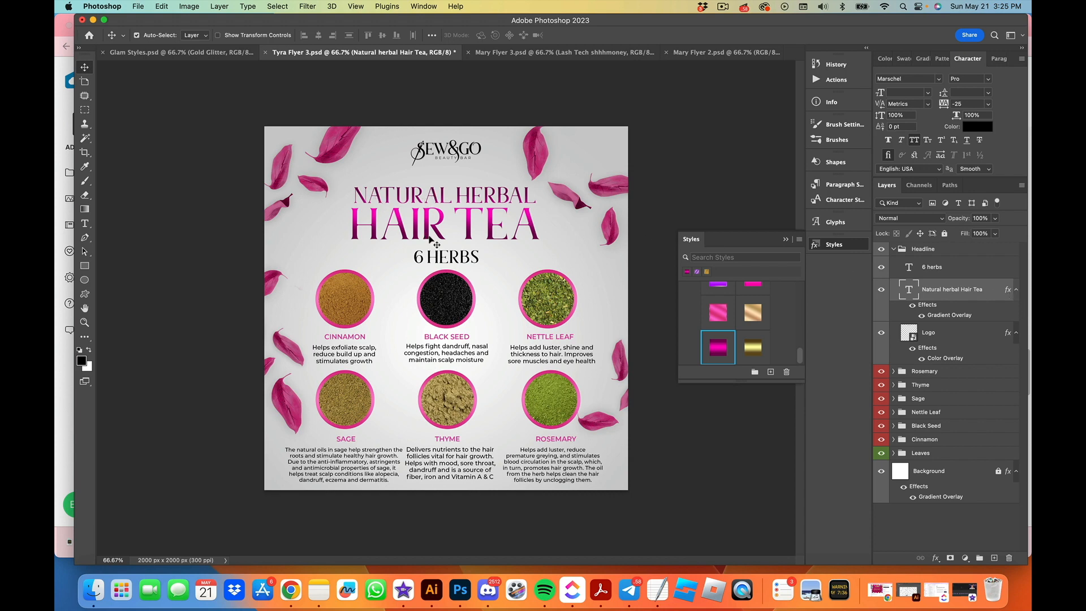
# - Try the "Natural Herbal Hair Tea" headline's gradient overlay at a scale of 39%
pyautogui.doubleClick(946, 317)
pyautogui.moveTo(635, 134); pyautogui.dragTo(860, 111)
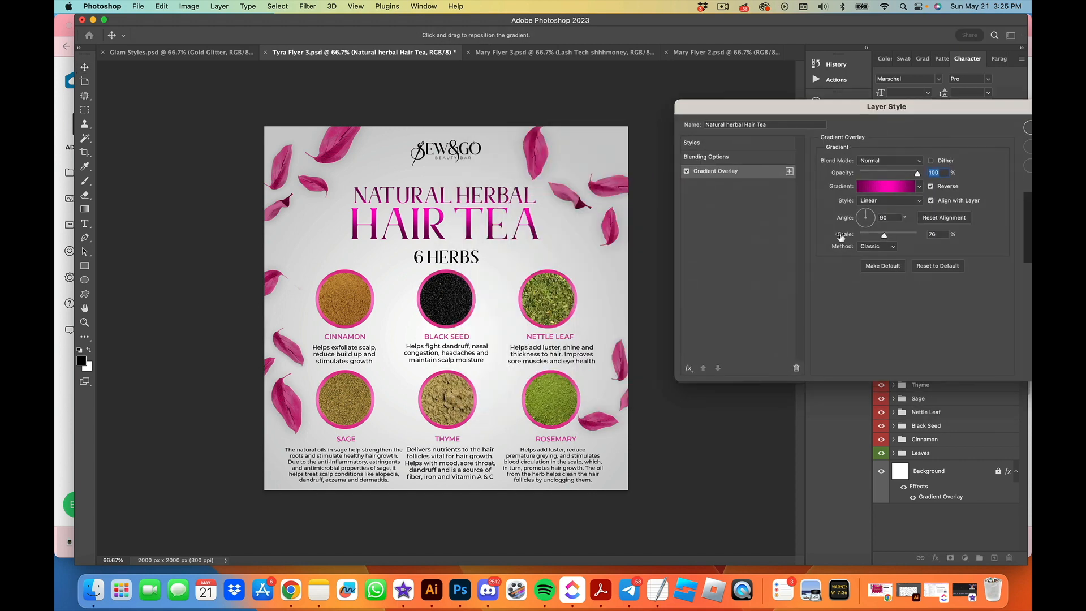
pyautogui.moveTo(875, 238); pyautogui.dragTo(868, 238)
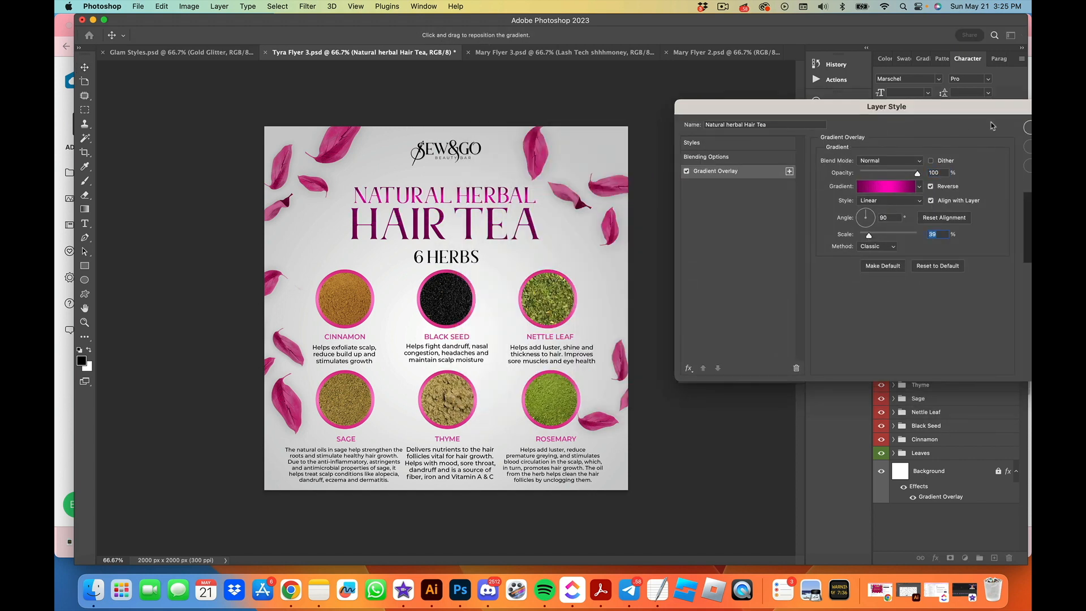
pyautogui.press('Return')
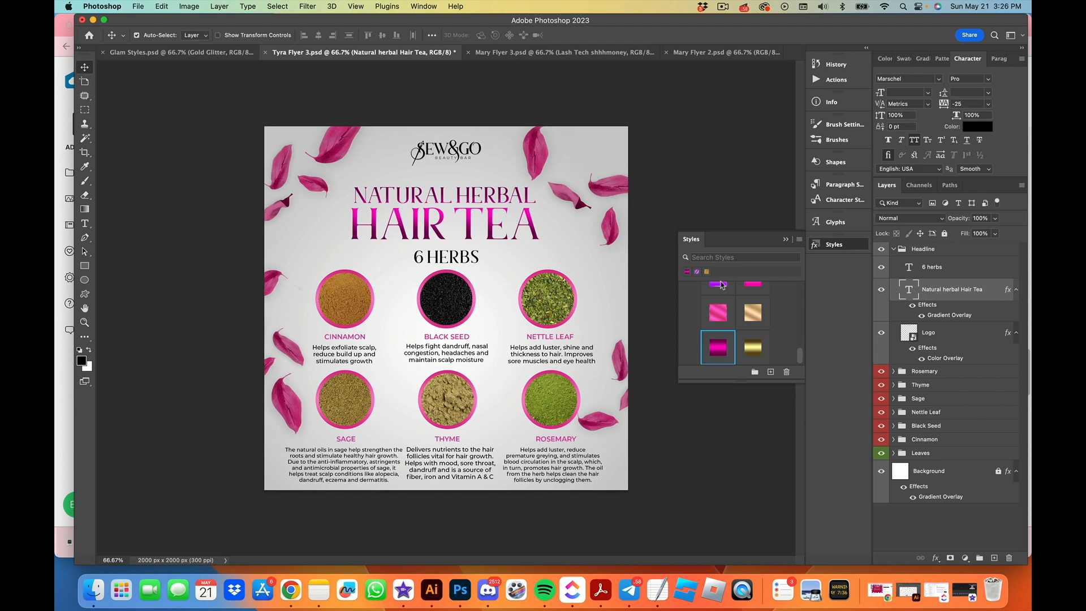
# - Duplicate the "Natural herbal Hair Tea" text layer and delete "Hair Tea" from the copy, keeping only "Natural herbal"
pyautogui.click(218, 7)
pyautogui.click(238, 54)
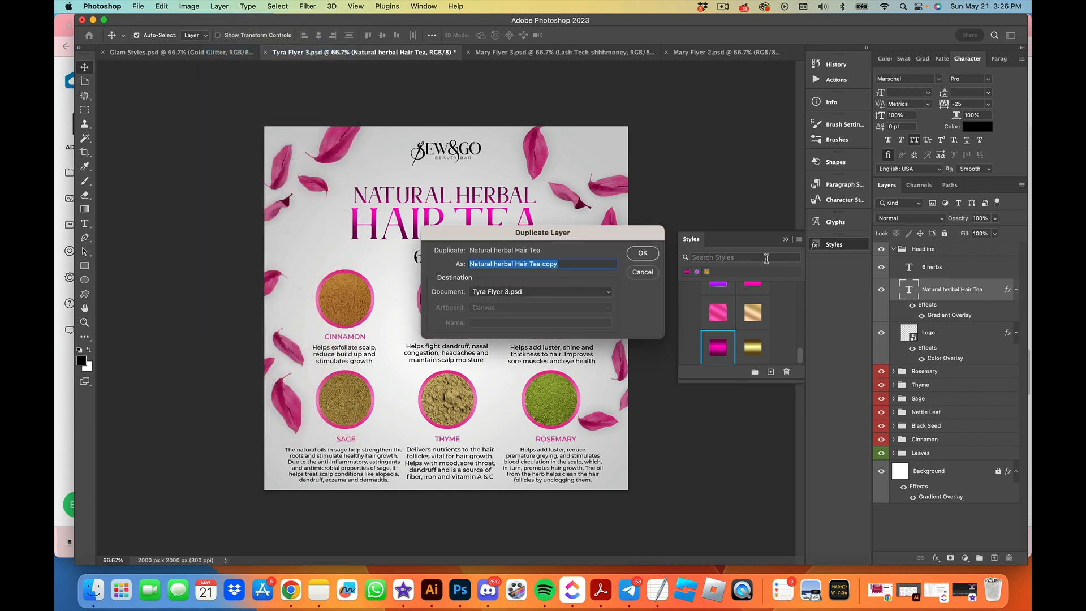
pyautogui.click(643, 253)
pyautogui.doubleClick(375, 241)
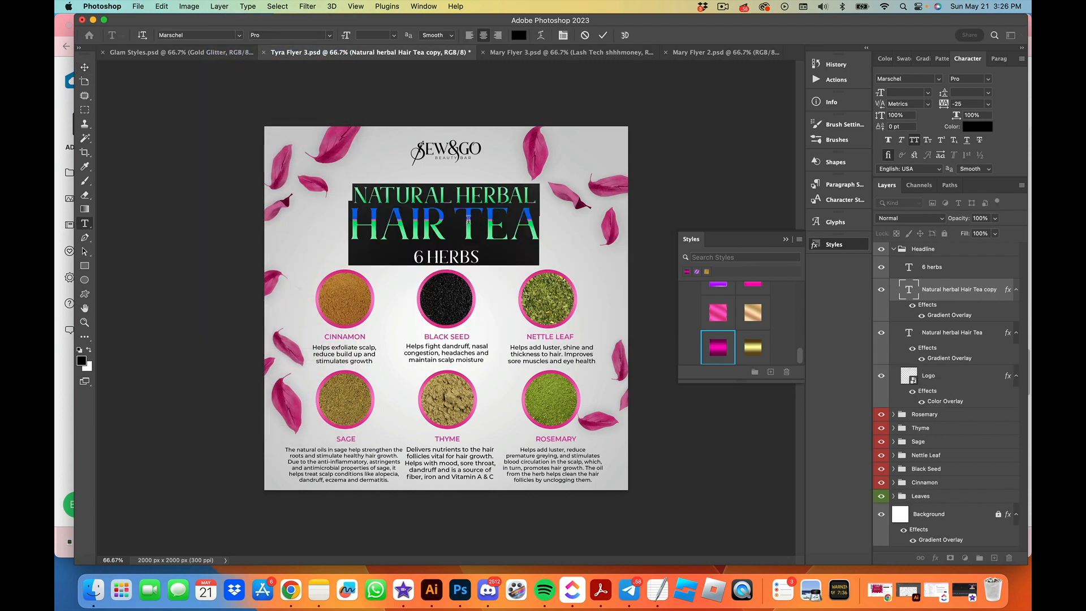
pyautogui.doubleClick(466, 220)
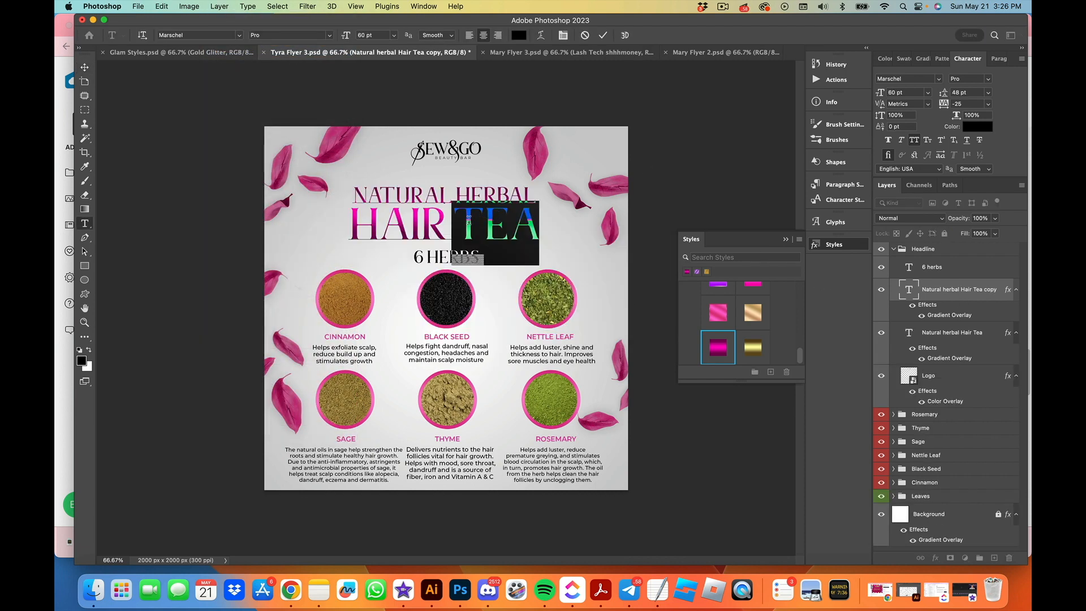
pyautogui.tripleClick(424, 217)
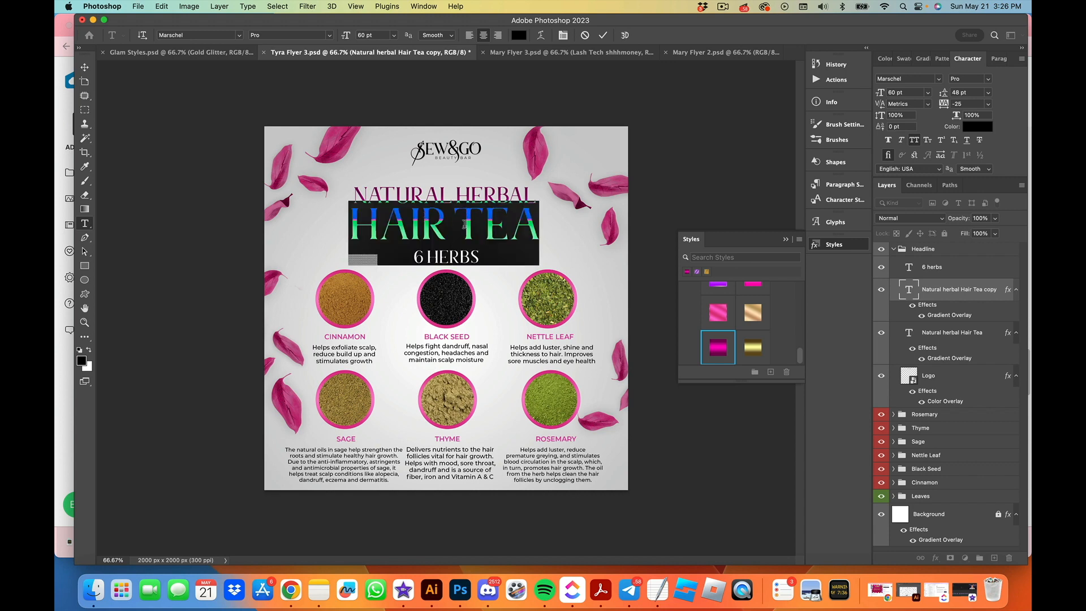
pyautogui.press('BackSpace')
pyautogui.press('BackSpace')
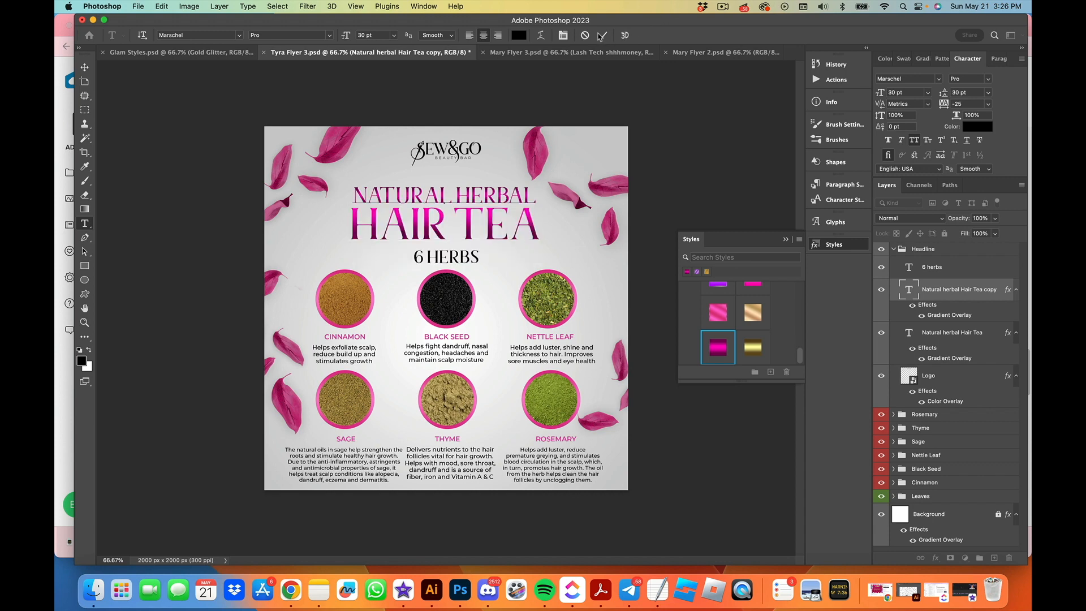
pyautogui.click(600, 36)
# - Delete "Natural herbal" from the original headline layer, keeping "Hair Tea", and check the split by toggling the copy's visibility
pyautogui.click(911, 336)
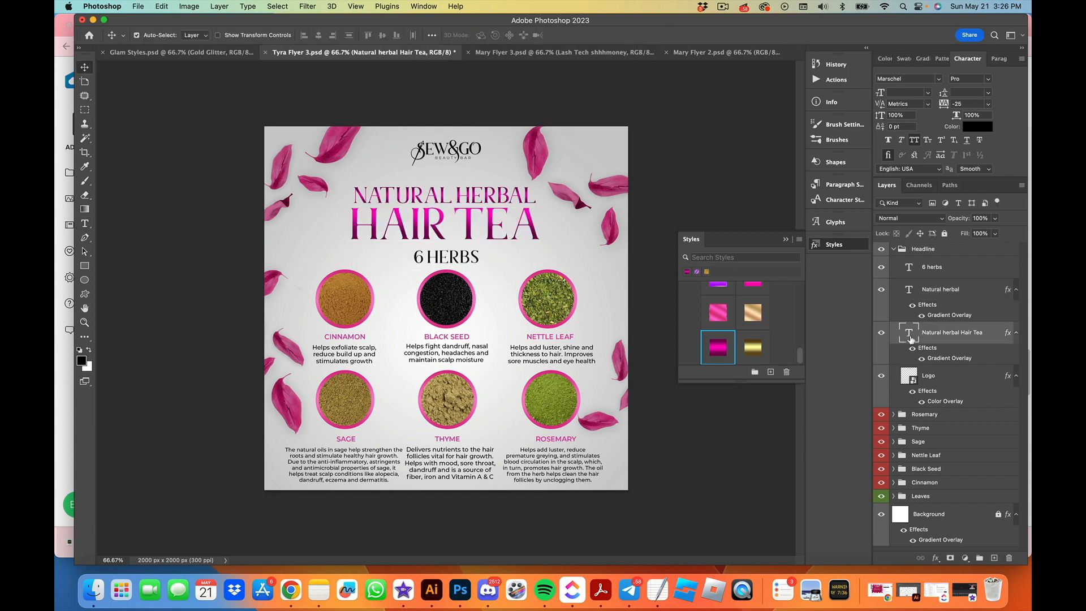
pyautogui.doubleClick(910, 336)
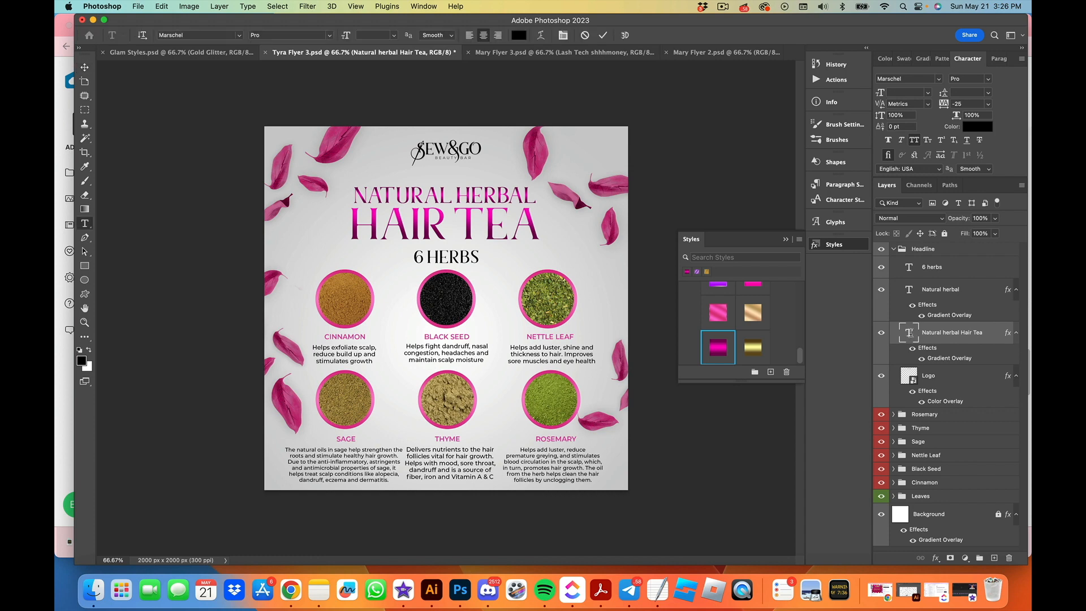
pyautogui.doubleClick(452, 192)
pyautogui.press('Right')
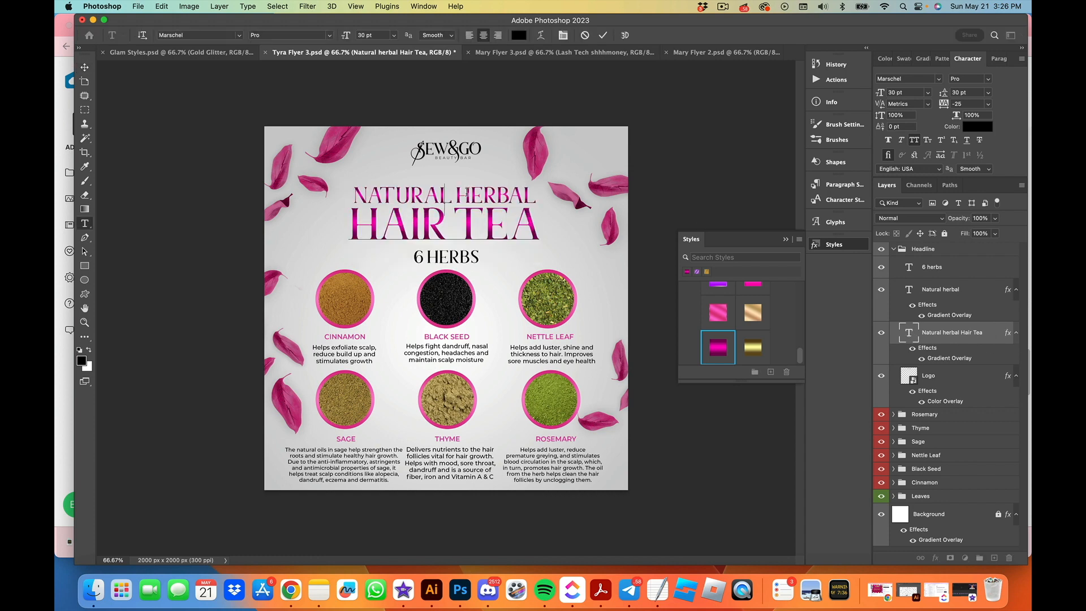
pyautogui.press('super+Return')
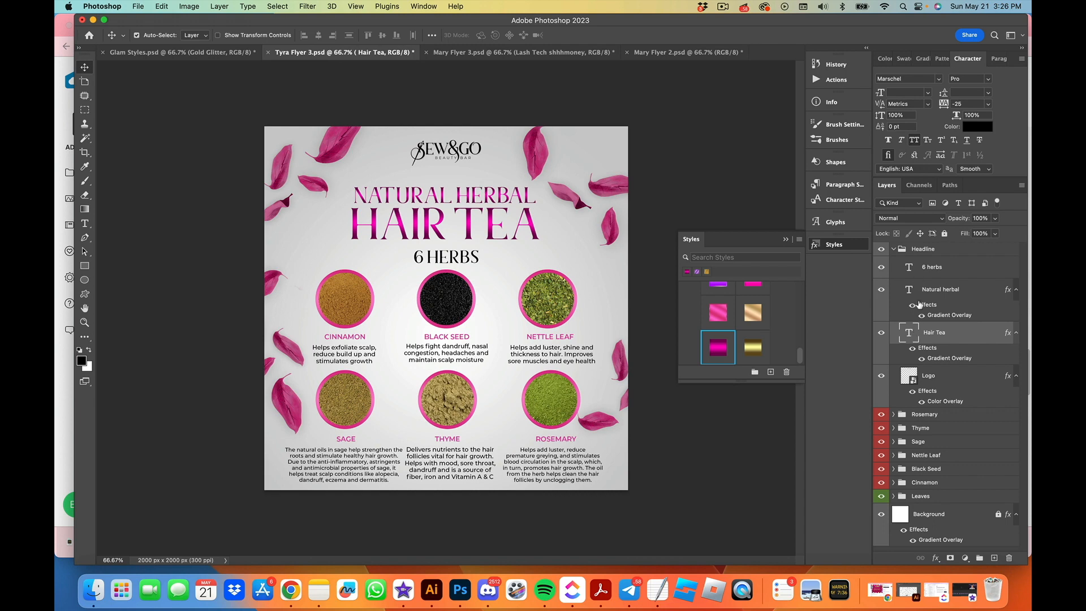
pyautogui.click(882, 290)
pyautogui.click(883, 290)
# - Set the "Natural herbal" text layer's gradient overlay scale to 44%
pyautogui.click(941, 290)
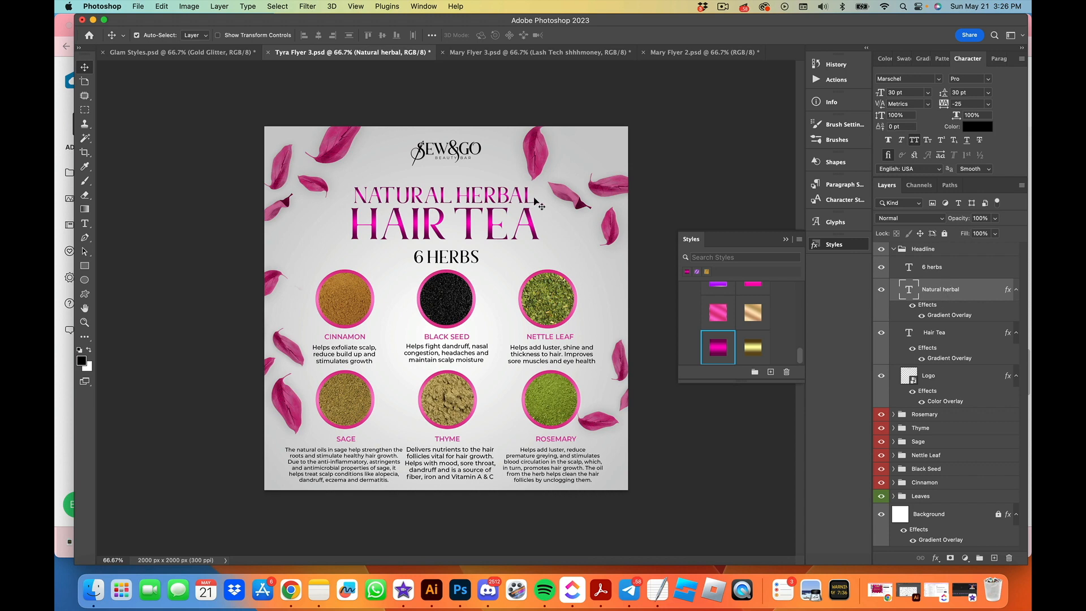
pyautogui.doubleClick(928, 315)
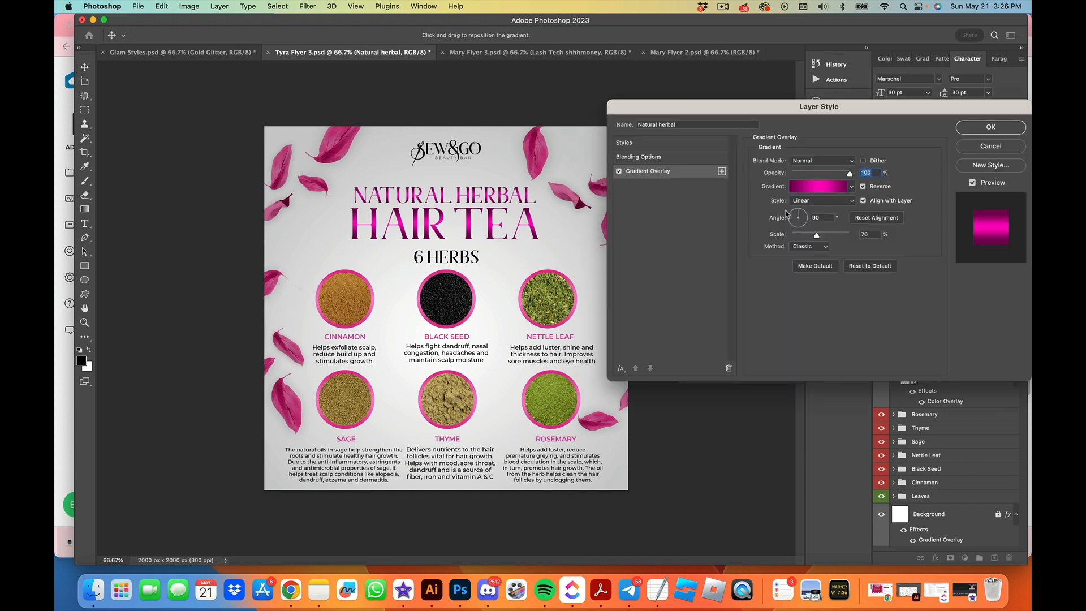
pyautogui.moveTo(809, 237); pyautogui.dragTo(803, 237)
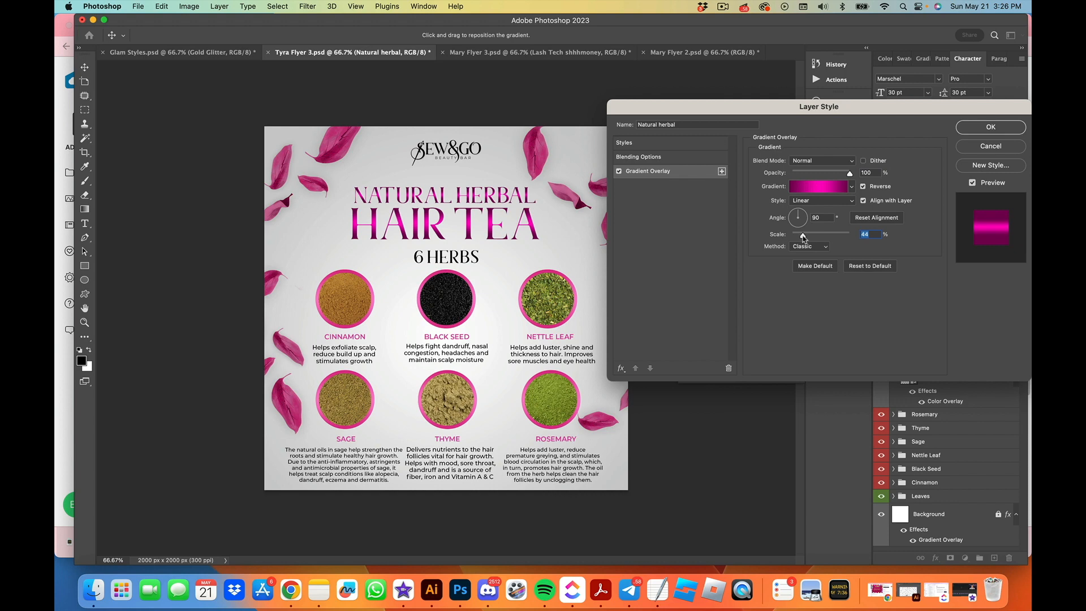
pyautogui.press('Return')
# - Set the "Hair Tea" text layer's gradient overlay scale to 56%
pyautogui.click(533, 229)
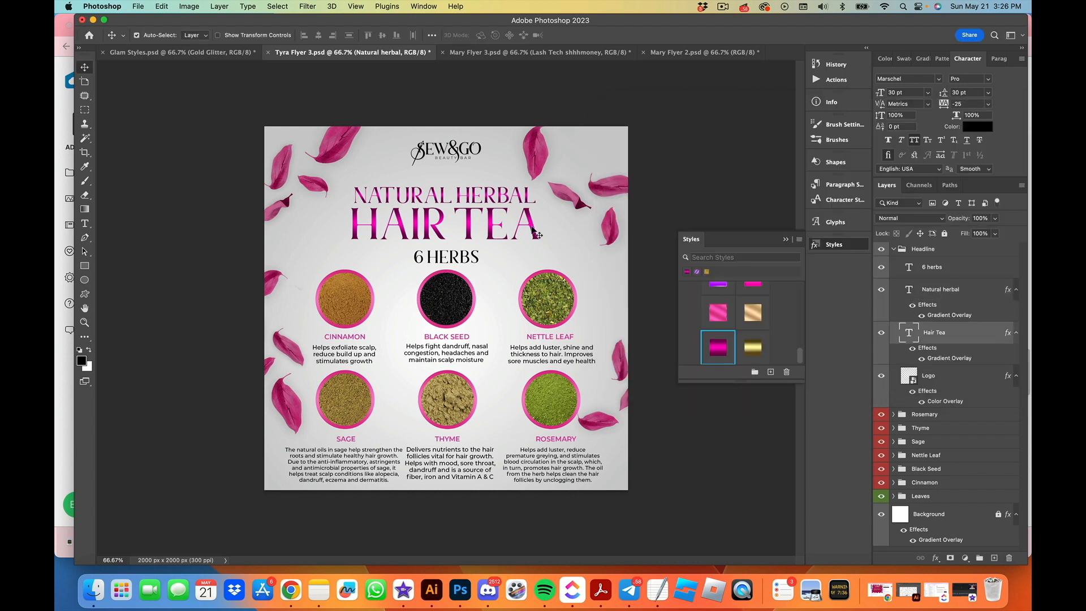
pyautogui.doubleClick(961, 358)
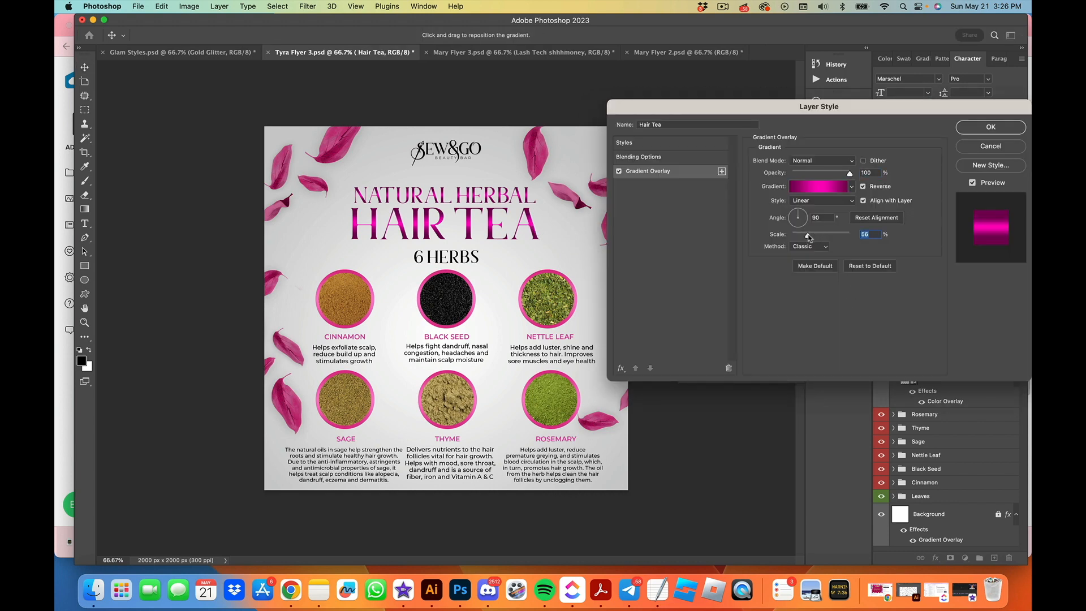
pyautogui.press('Return')
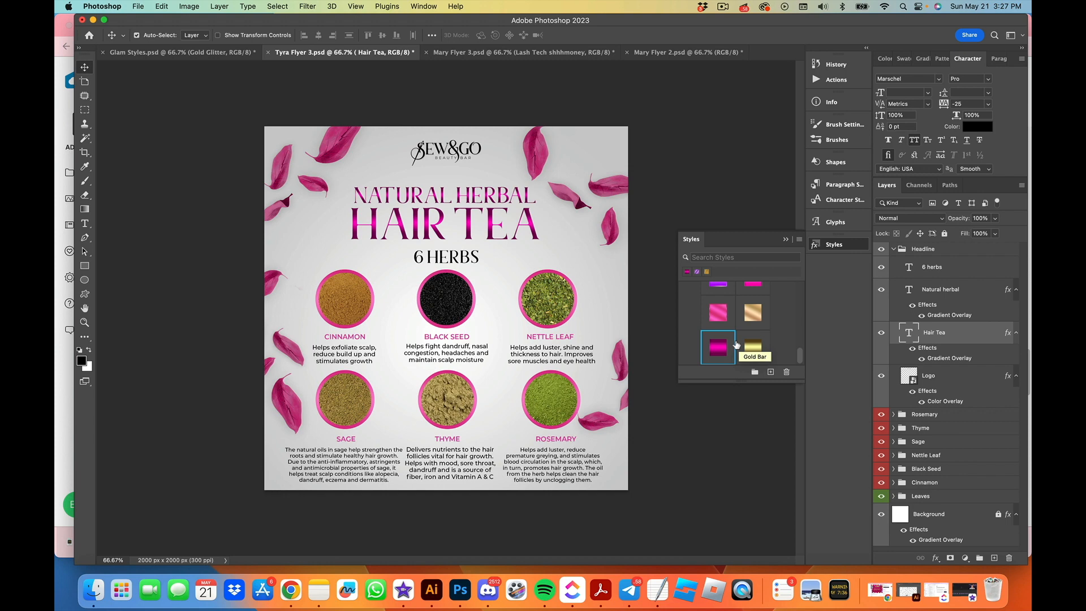
# - Look through the Glam Styles presets, from the glitter swatches to the metallic gradients
pyautogui.scroll(10, 736, 345)
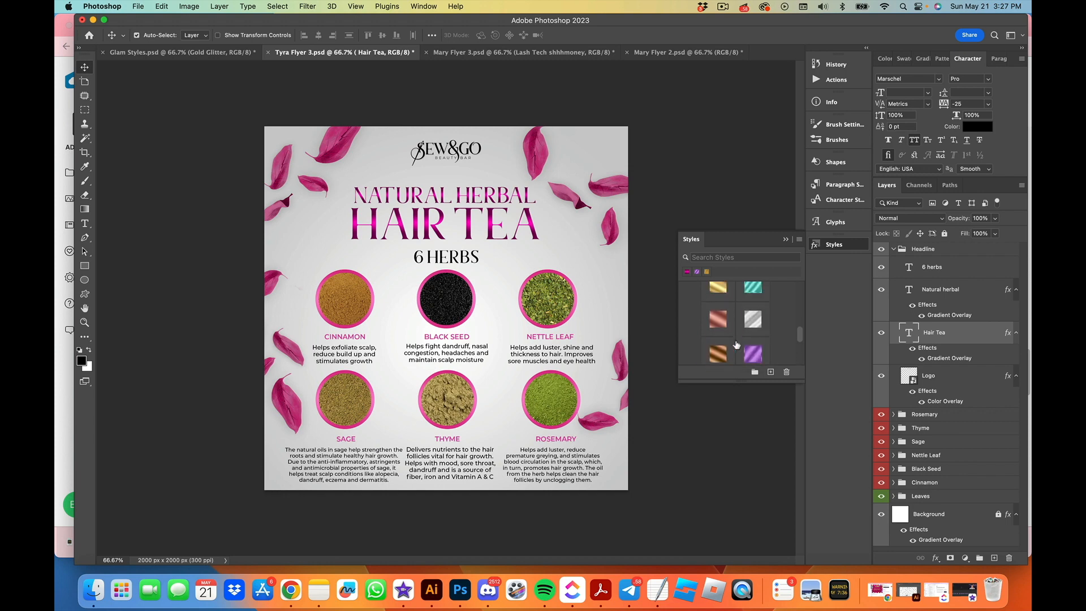
pyautogui.scroll(2, 735, 344)
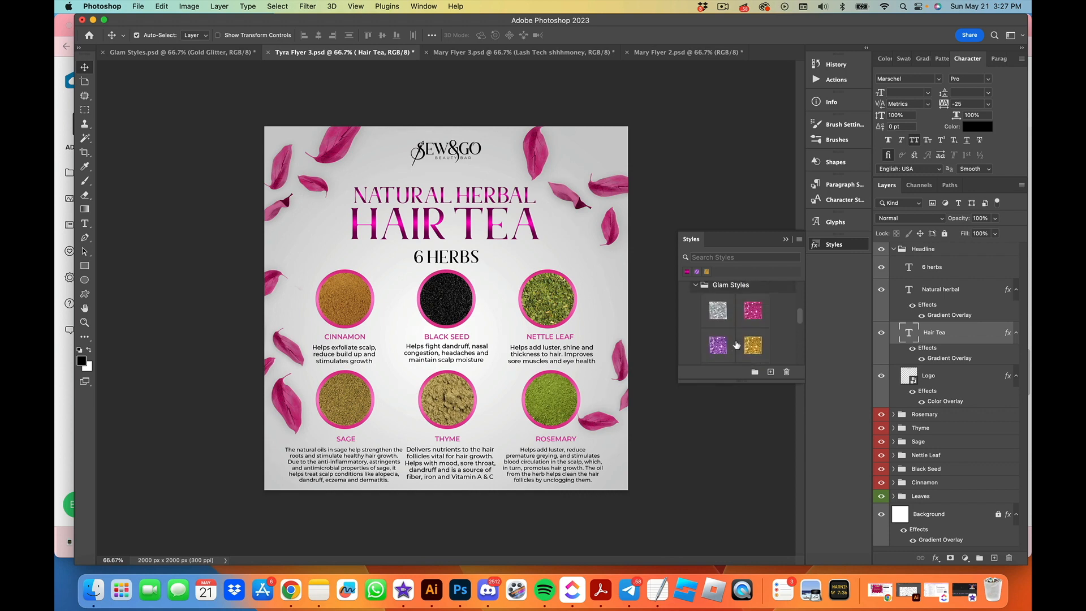
pyautogui.scroll(-2, 736, 345)
pyautogui.scroll(2, 735, 344)
pyautogui.scroll(-2, 736, 344)
pyautogui.scroll(-4, 736, 344)
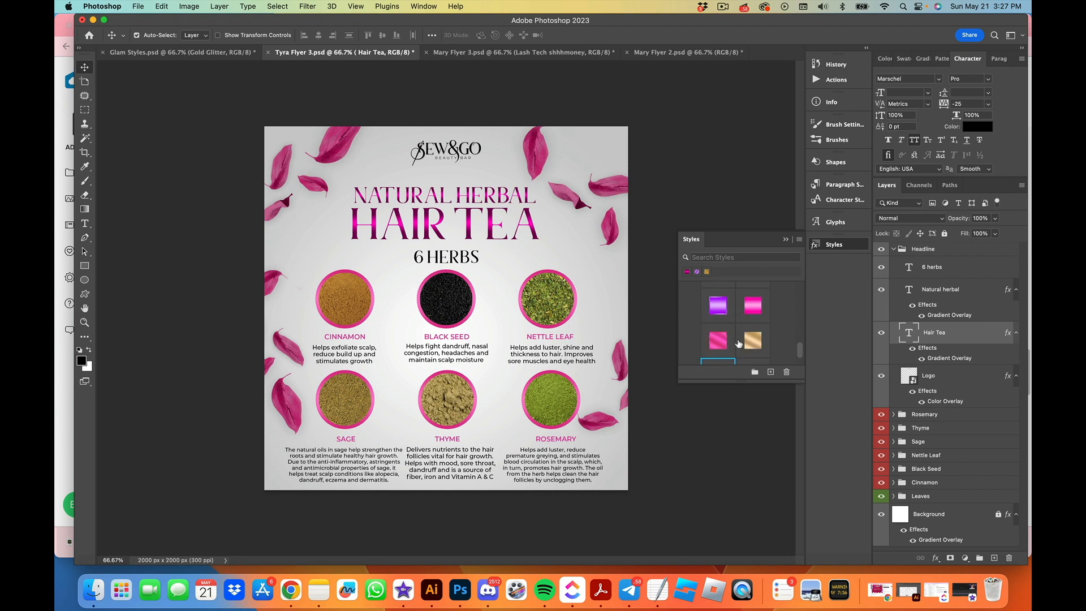